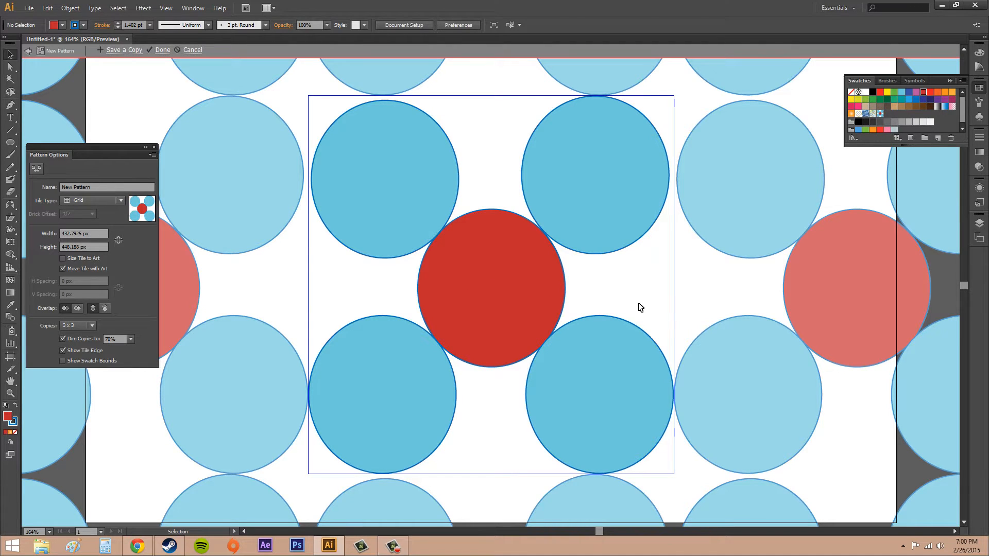
Leave the circle pattern's editing mode, undo it, and delete all the circles from the artboard
key(Escape)
key(ctrl+z)
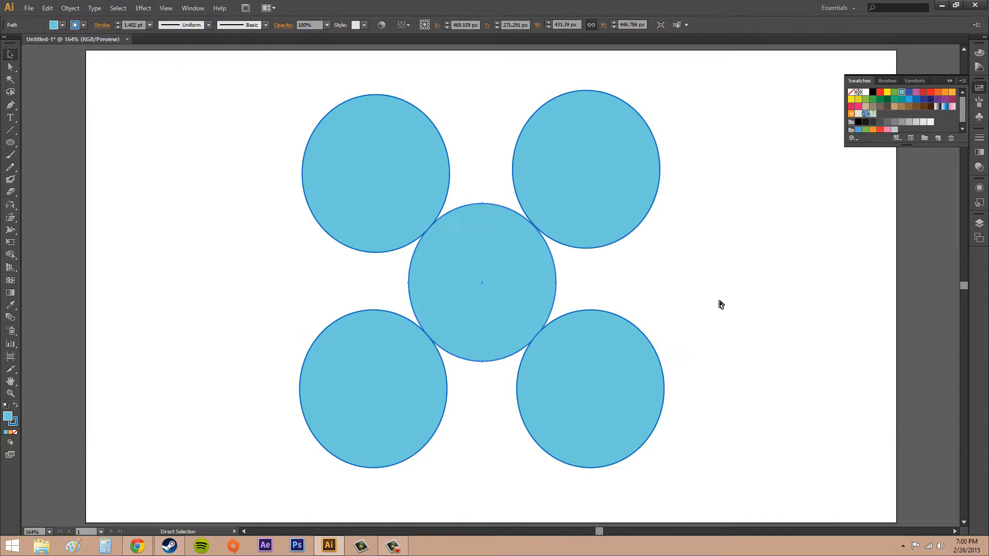
drag(272, 93, 763, 487)
key(Delete)
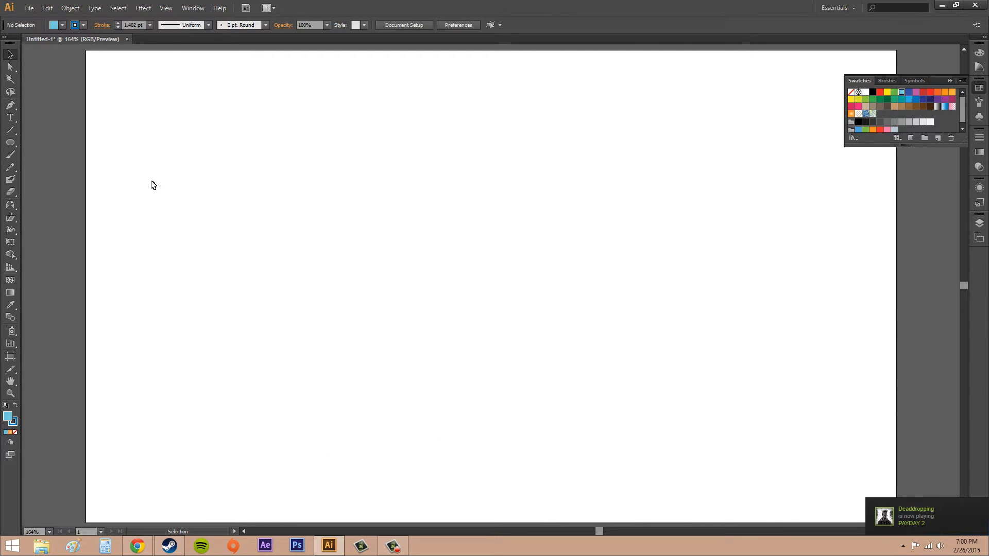
Draw an eight-point star about 252 px wide with the Star tool
click(11, 142)
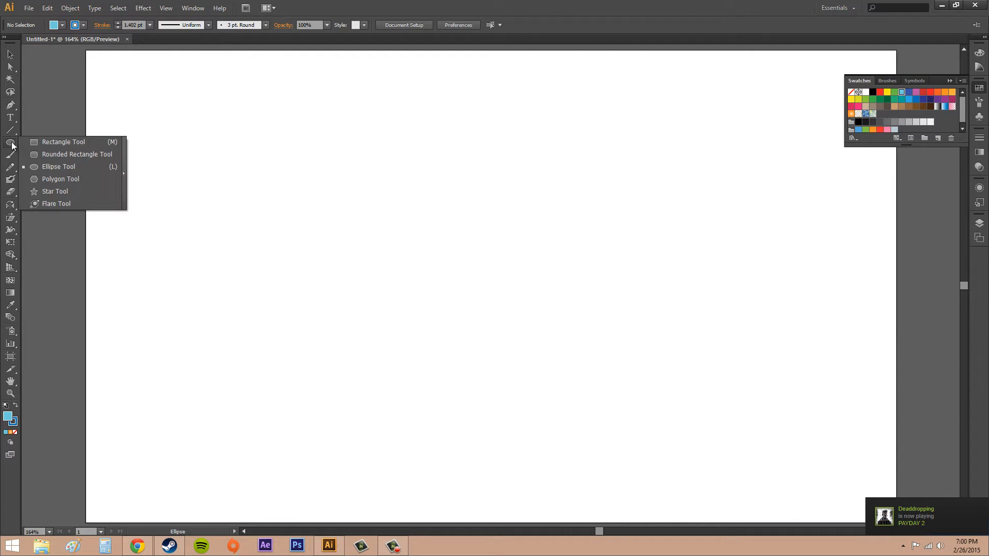
click(53, 191)
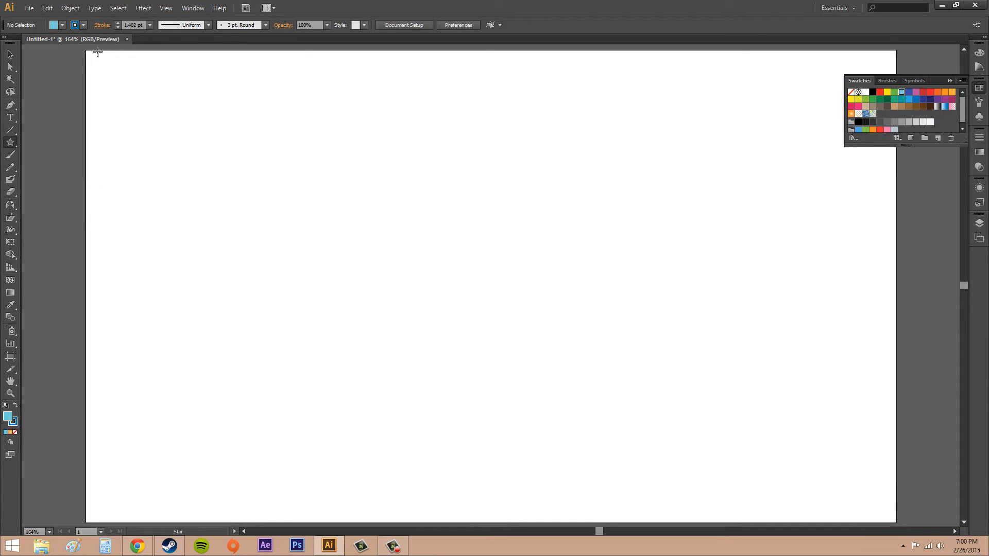
click(83, 26)
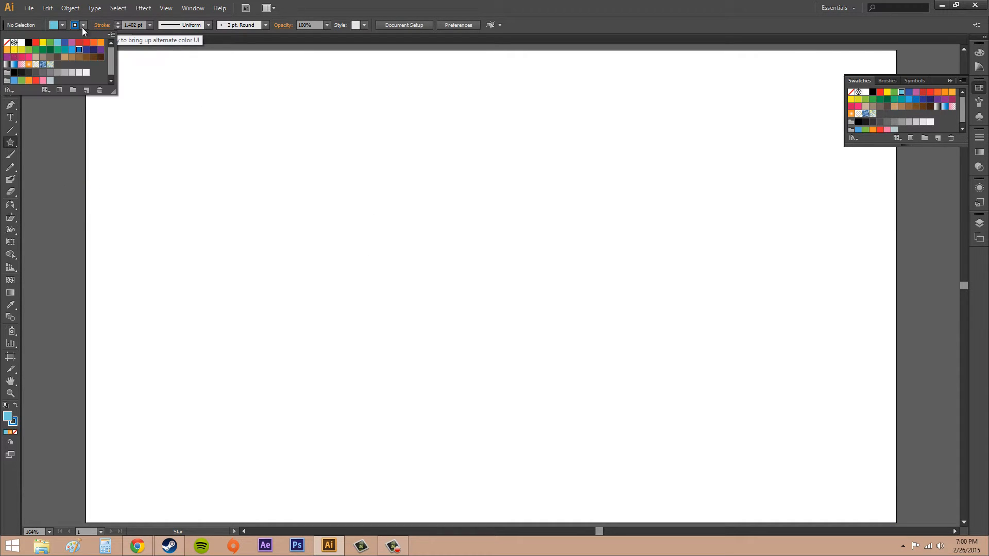
click(514, 288)
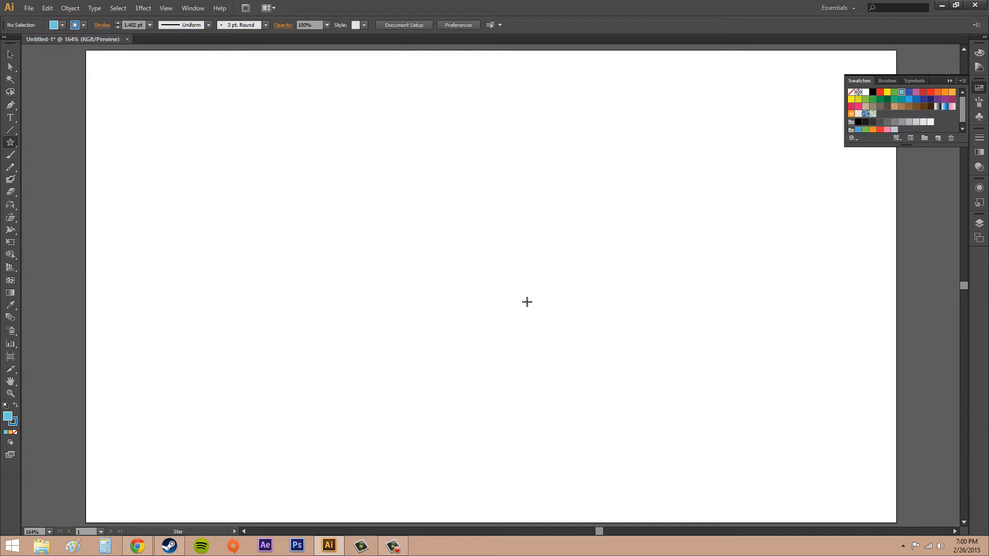
drag(418, 226, 496, 295)
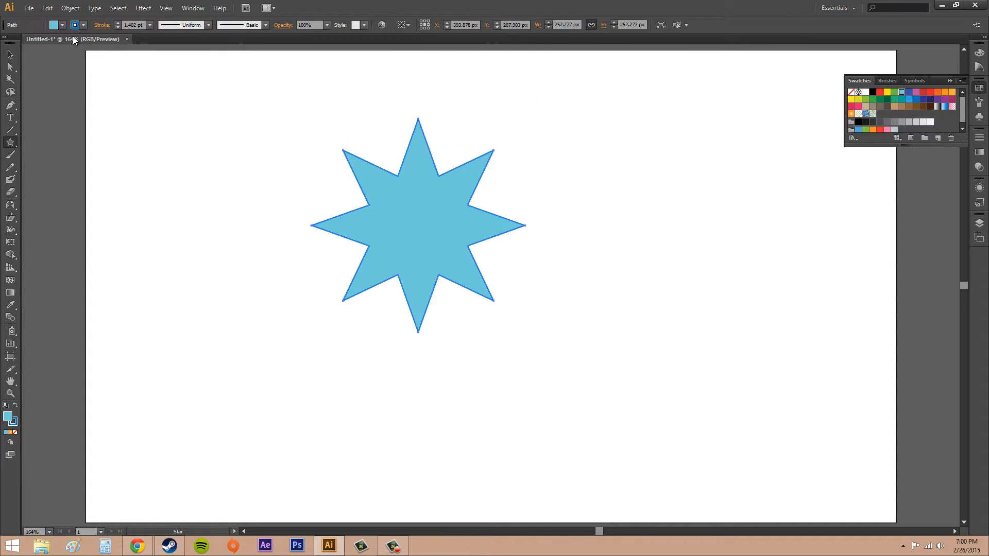
Scale the star down to about 138 px wide
click(10, 54)
mouse_move(409, 223)
mouse_down()
mouse_move(503, 297)
mouse_move(489, 276)
mouse_move(502, 304)
mouse_move(415, 263)
mouse_move(407, 216)
mouse_up()
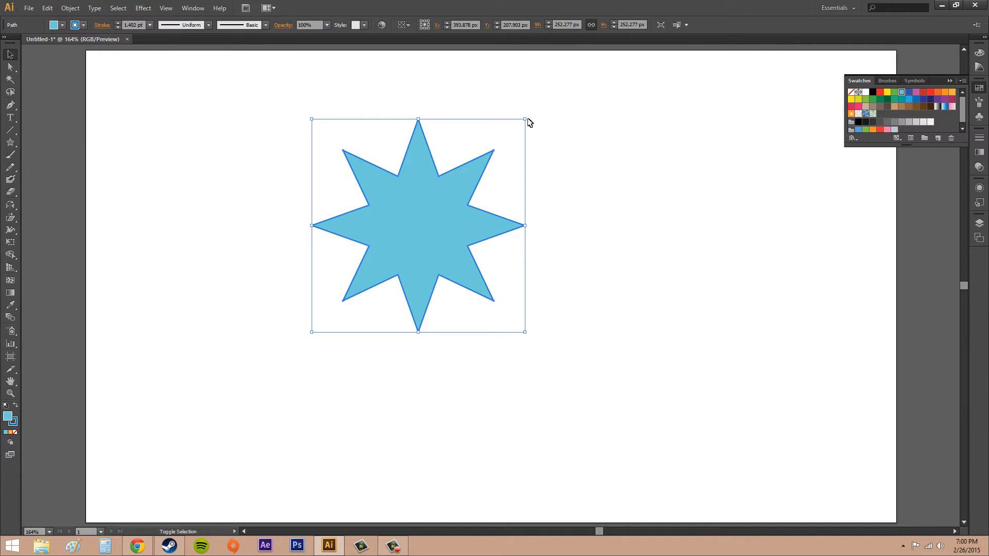
drag(529, 122, 429, 217)
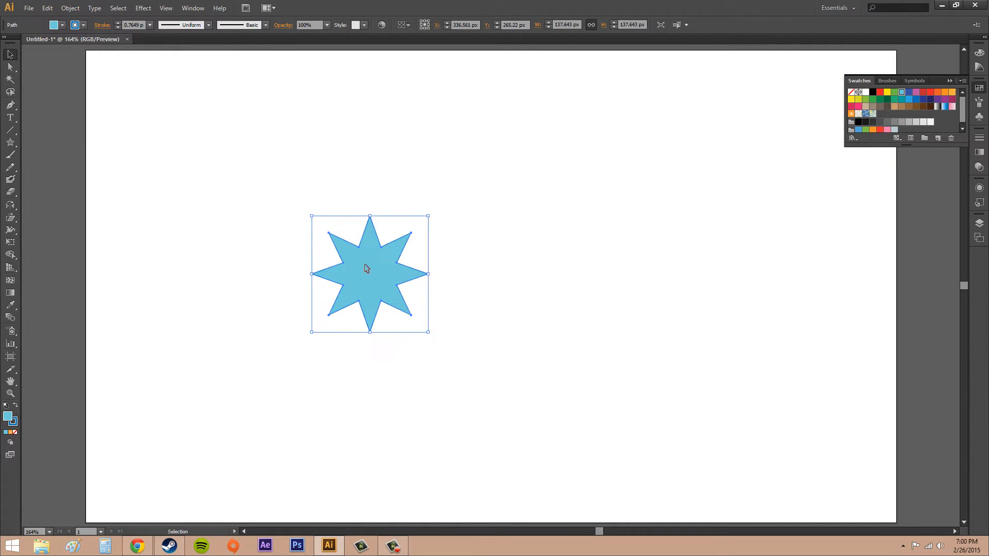
Arrange four copies of the star into a touching two-by-two grid
drag(367, 268, 416, 362)
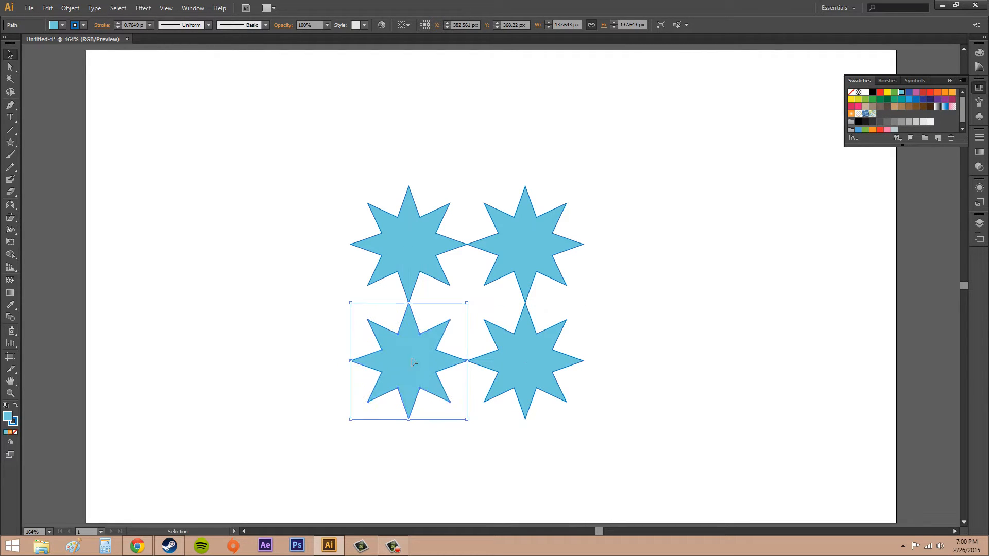
click(671, 324)
Fill the lower-right star with orange
click(548, 374)
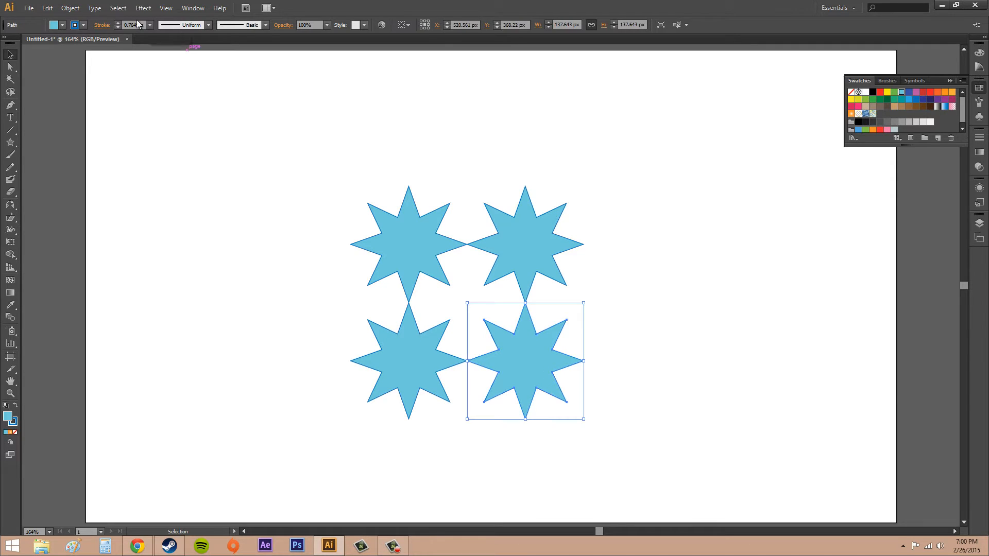
click(63, 25)
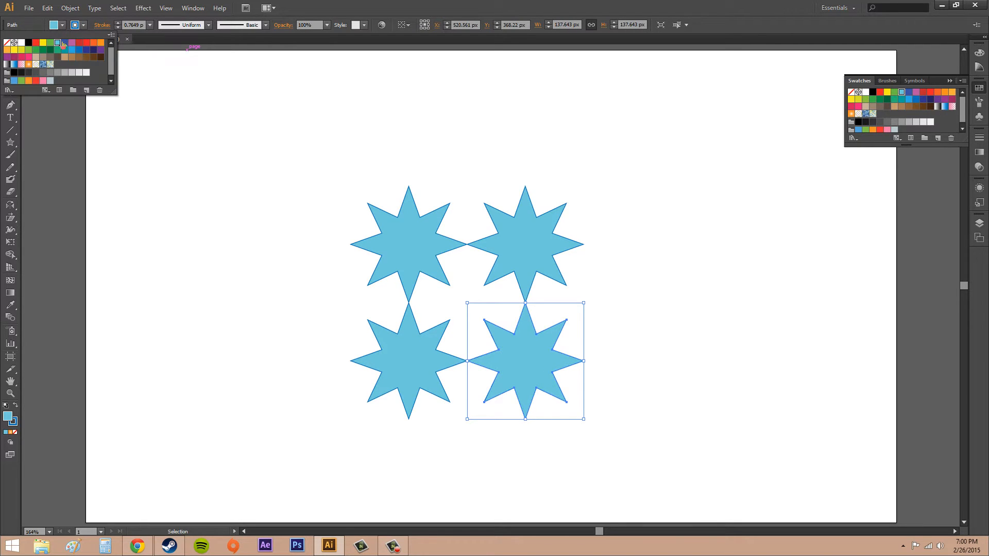
click(101, 42)
Fill the upper-left star with red
click(417, 260)
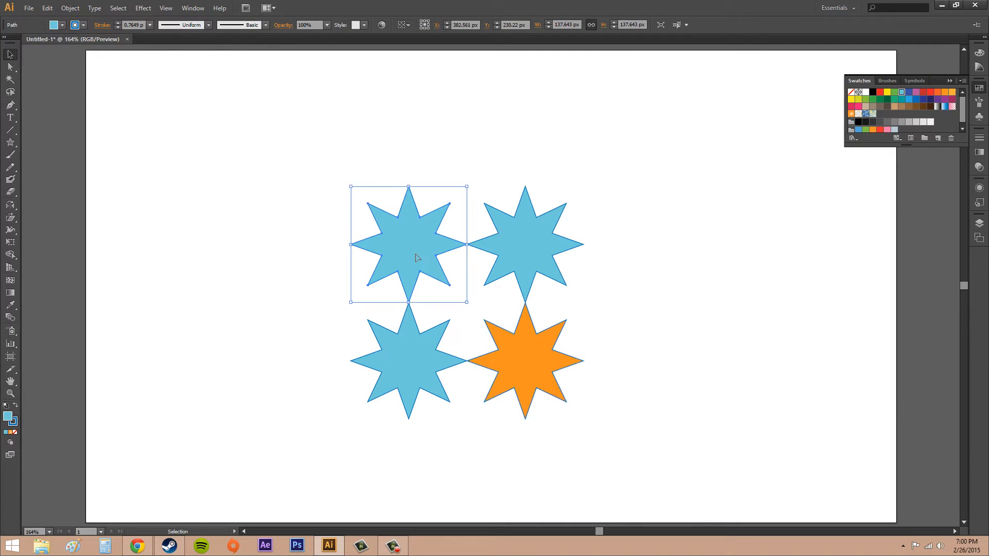
click(62, 26)
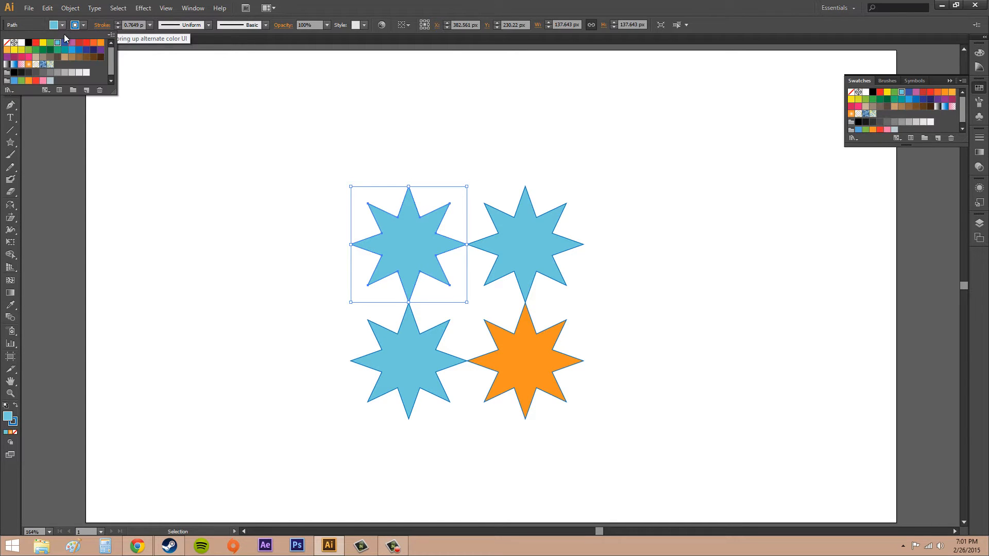
click(86, 42)
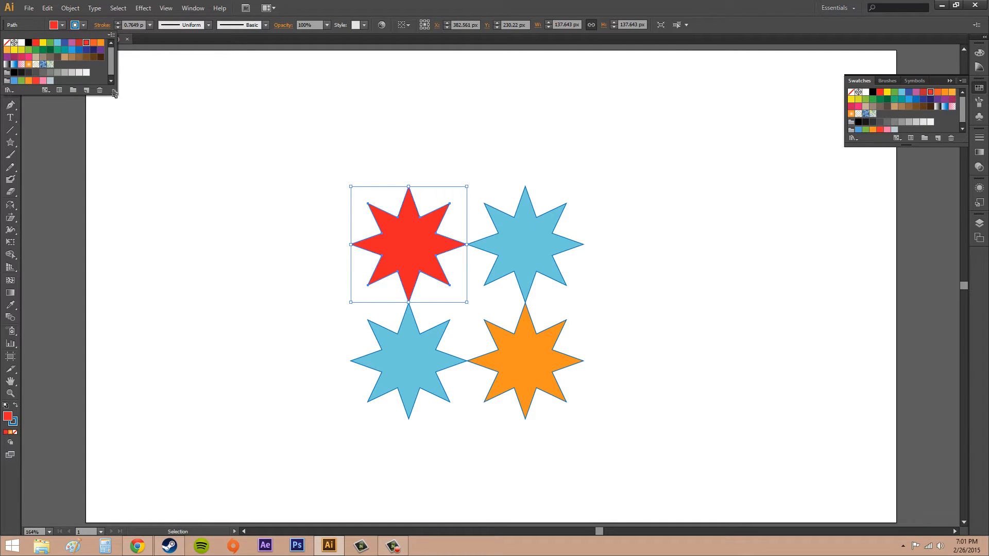
Fill the lower-left star with pink
click(402, 349)
click(62, 25)
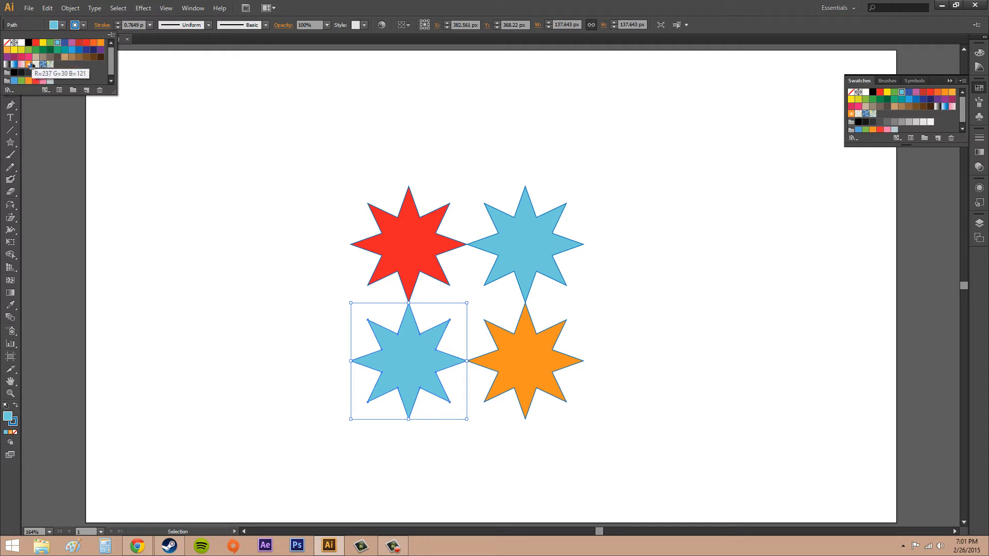
click(29, 58)
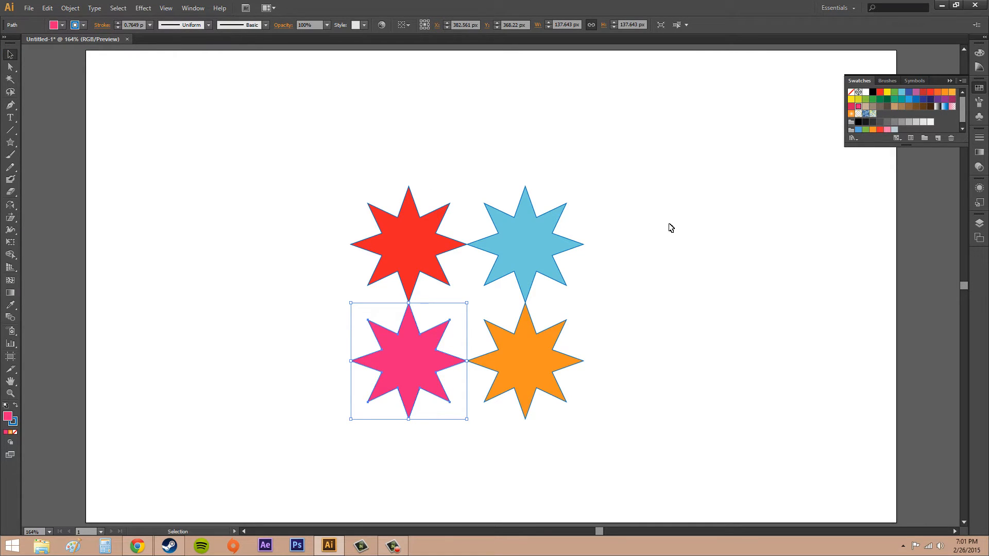
Select all four stars and make a pattern from them, acknowledging the swatch notice
drag(289, 141, 656, 467)
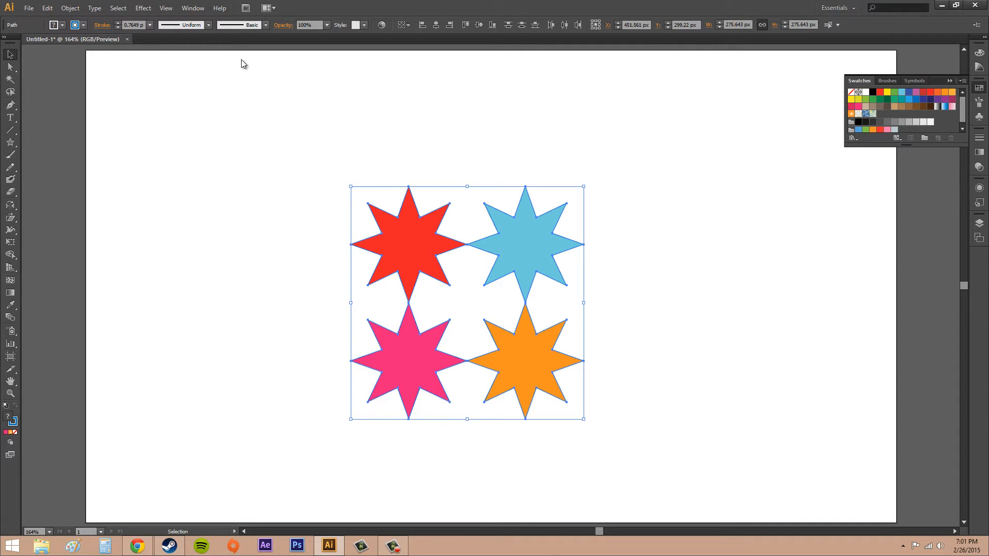
click(70, 9)
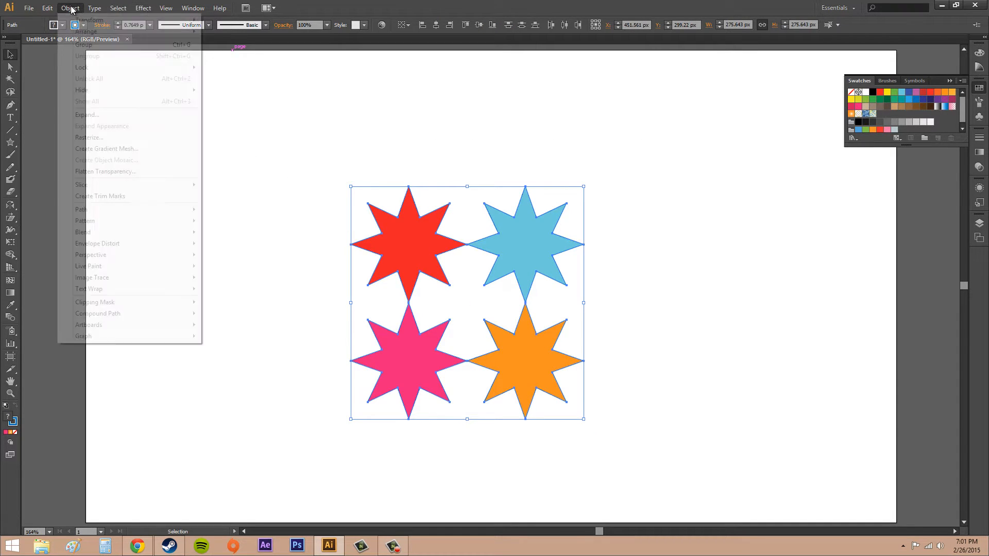
mouse_move(99, 225)
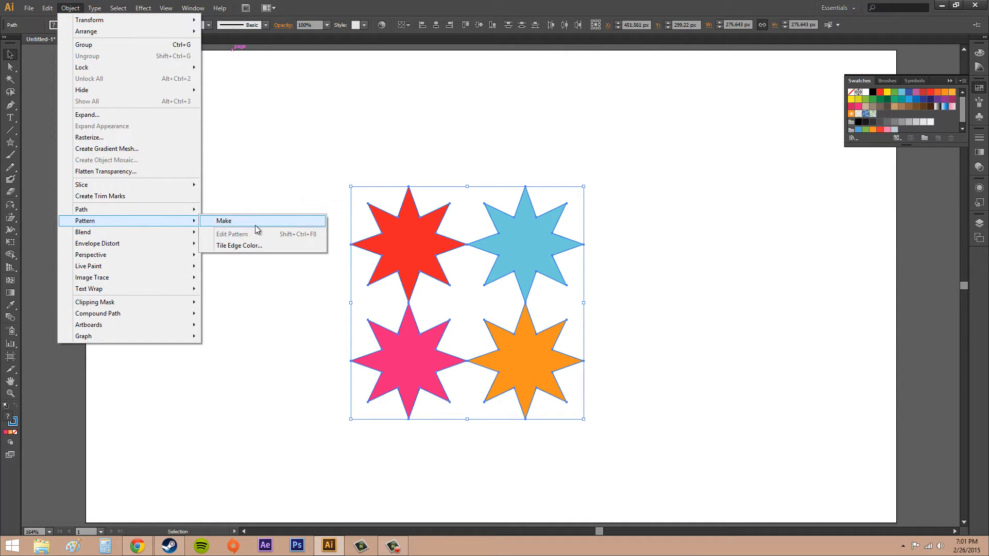
click(255, 225)
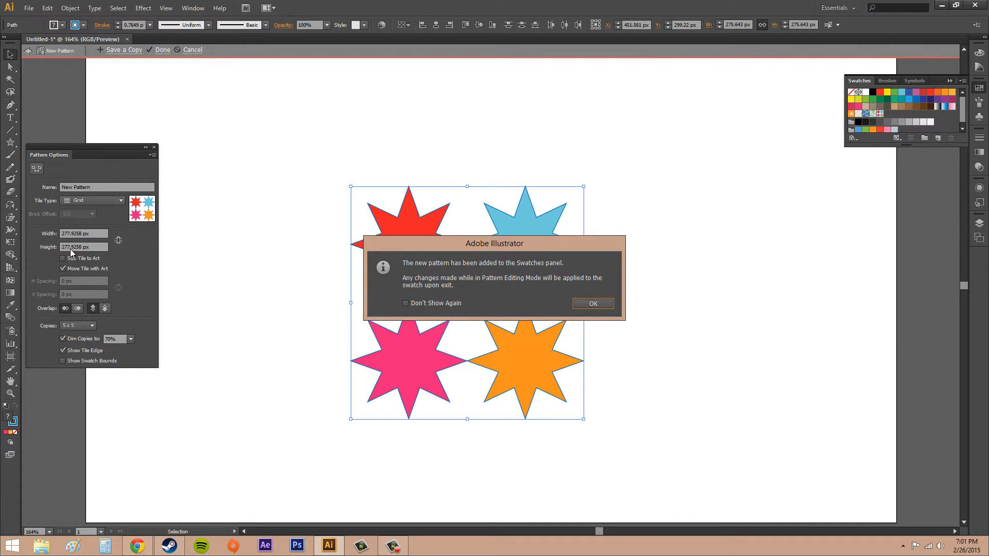
click(594, 304)
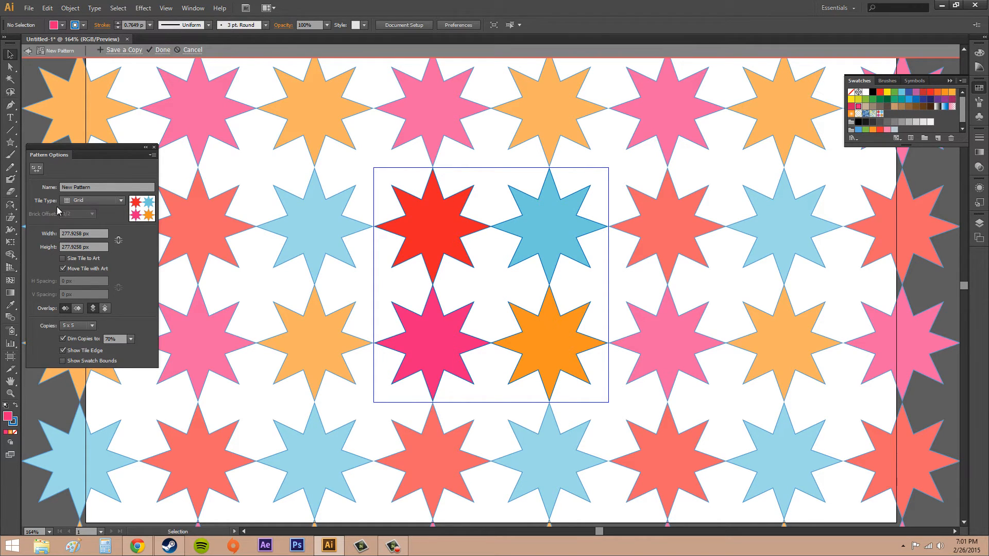
Try resizing the pattern tile with the Pattern Tile Tool, then undo the resize
drag(66, 148, 185, 208)
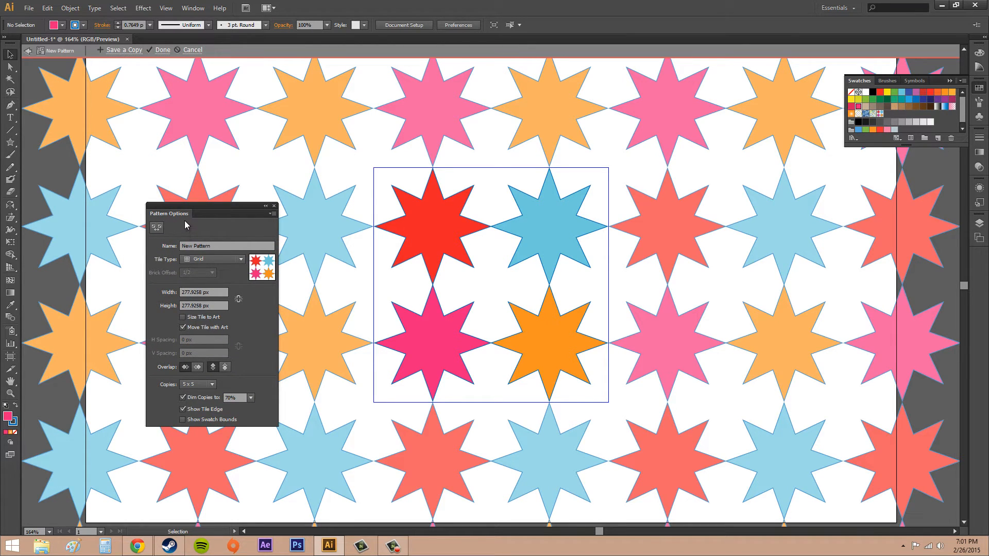
click(158, 228)
click(158, 228)
click(157, 227)
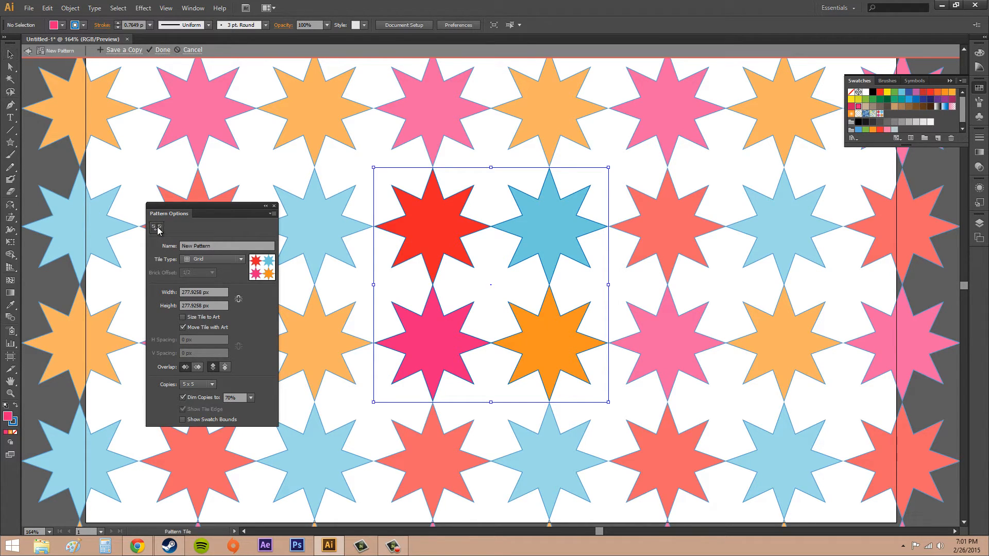
click(158, 228)
click(158, 227)
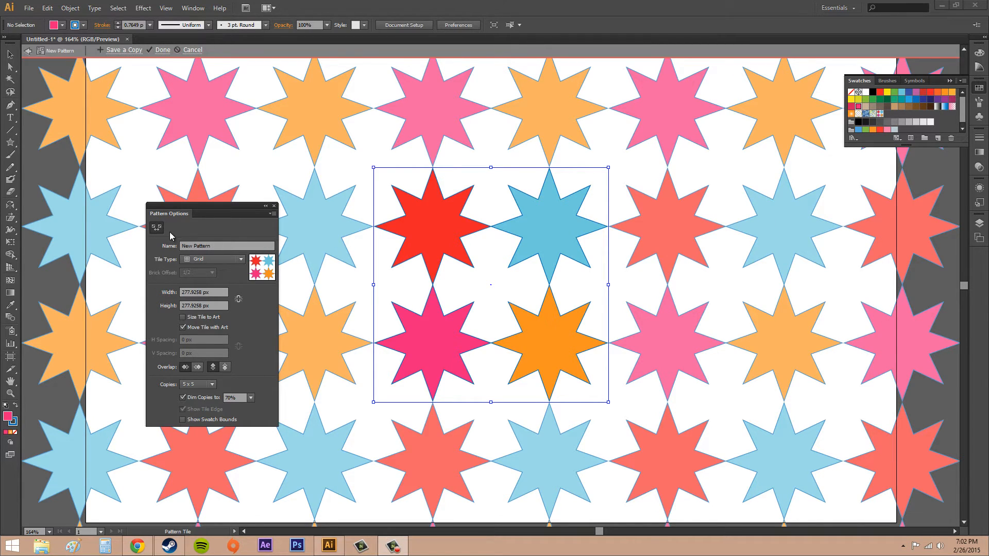
click(487, 287)
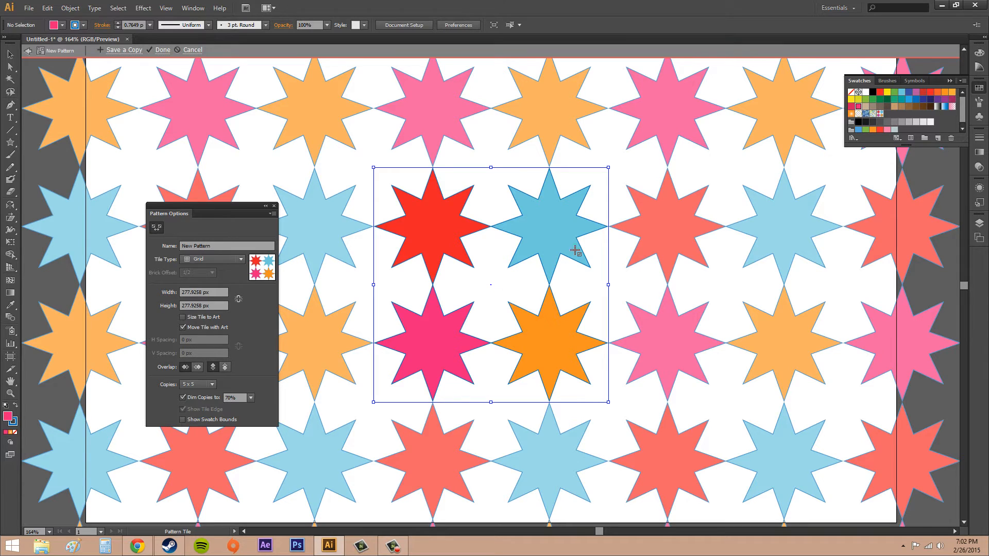
mouse_move(579, 231)
mouse_down()
mouse_move(510, 234)
mouse_move(470, 252)
mouse_move(409, 343)
mouse_up()
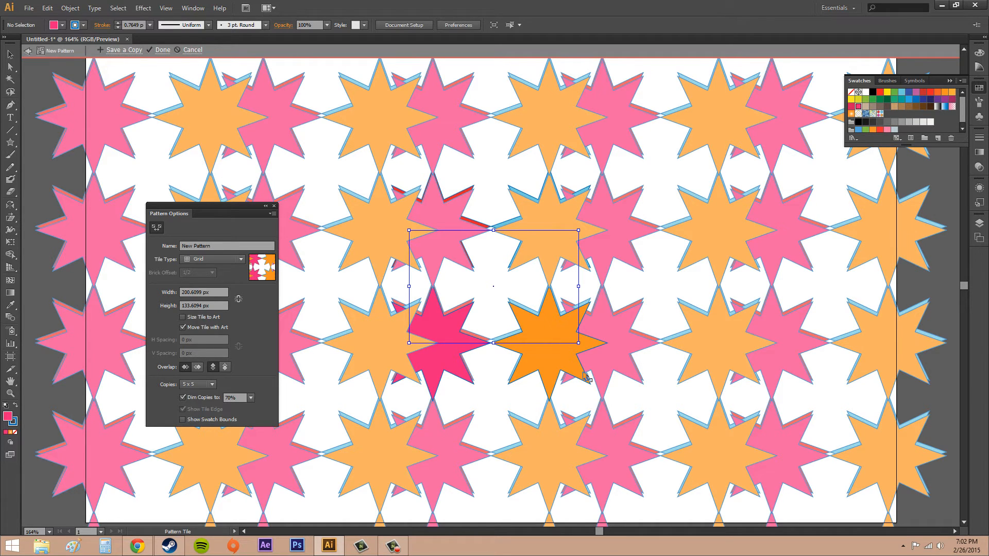
key(ctrl+z)
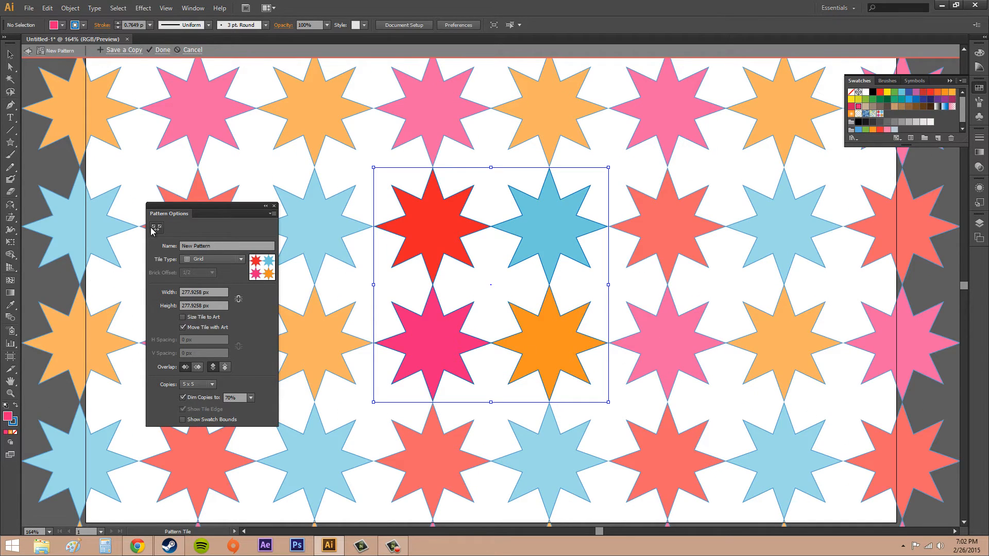
Name the pattern ColorStars
click(153, 229)
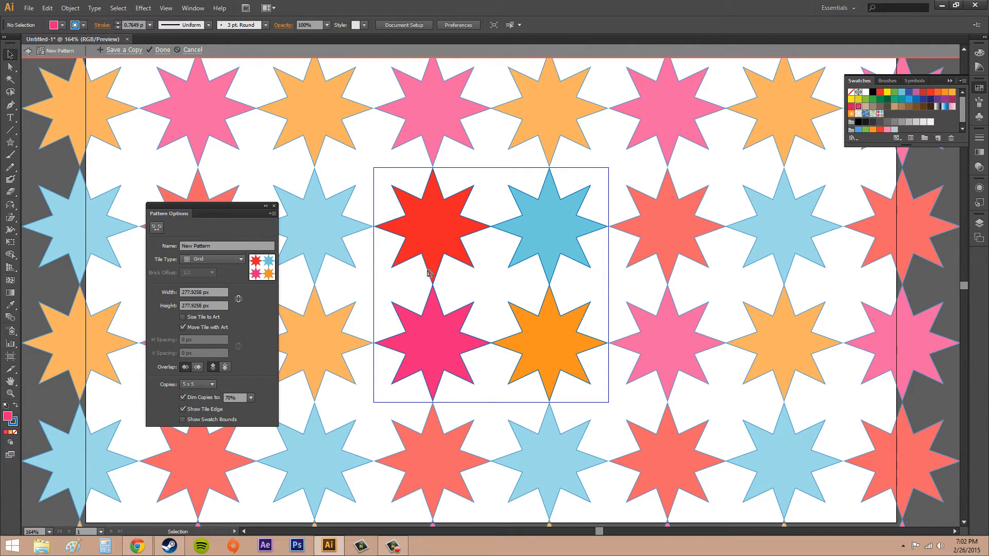
double_click(220, 246)
text(ColorStars)
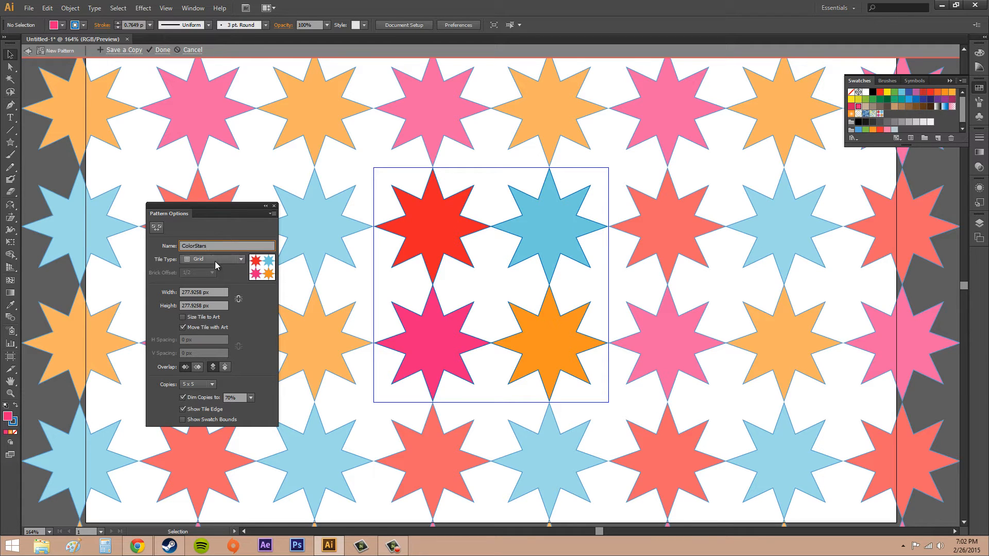
Try the Brick by Row and Brick by Column tile types
click(215, 261)
click(215, 274)
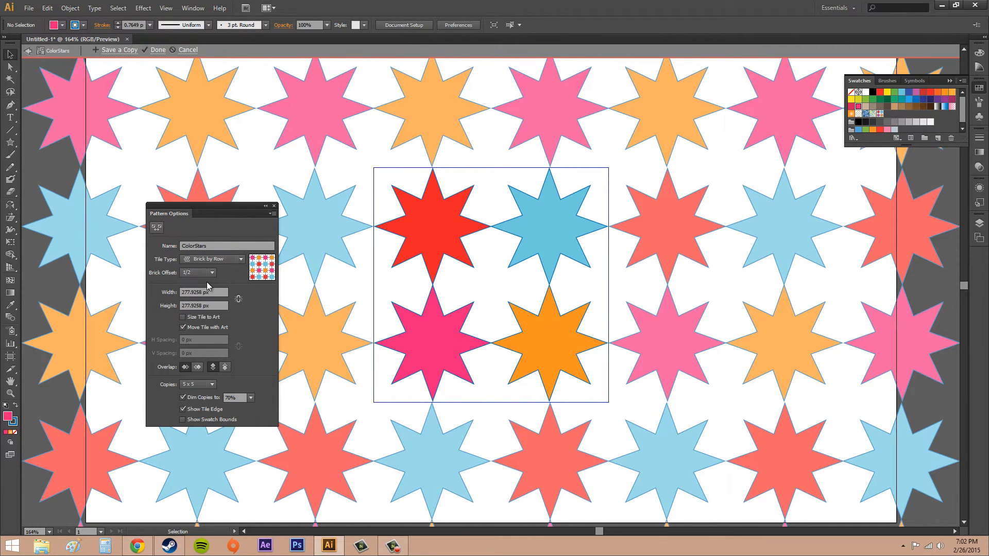
click(217, 261)
click(214, 295)
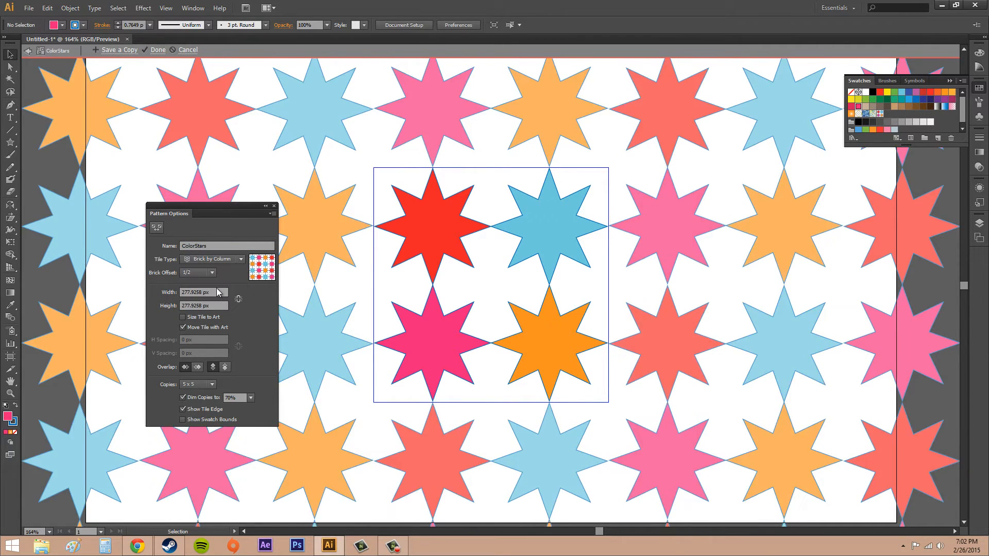
Try the Hex by Row tile type for the pattern
click(221, 262)
click(214, 304)
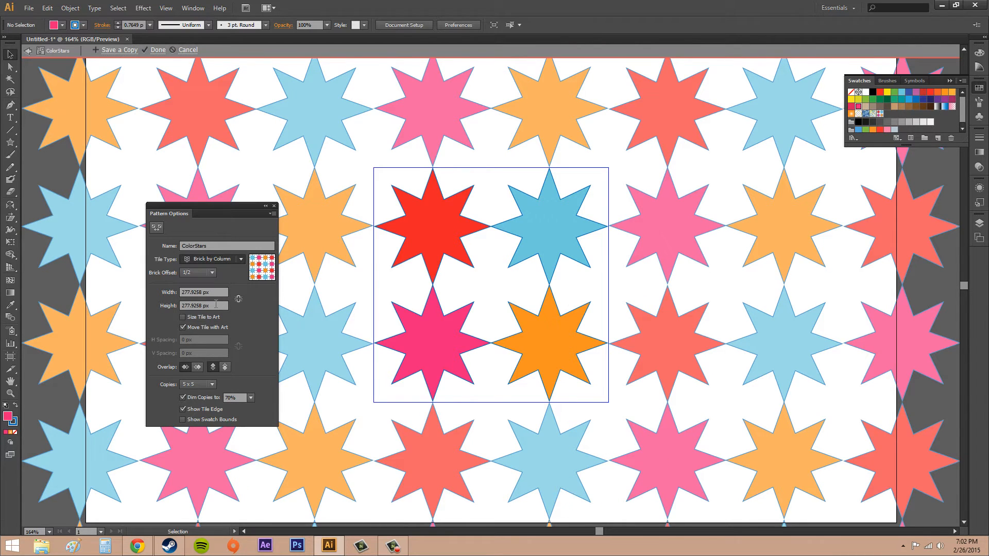
click(219, 260)
click(215, 315)
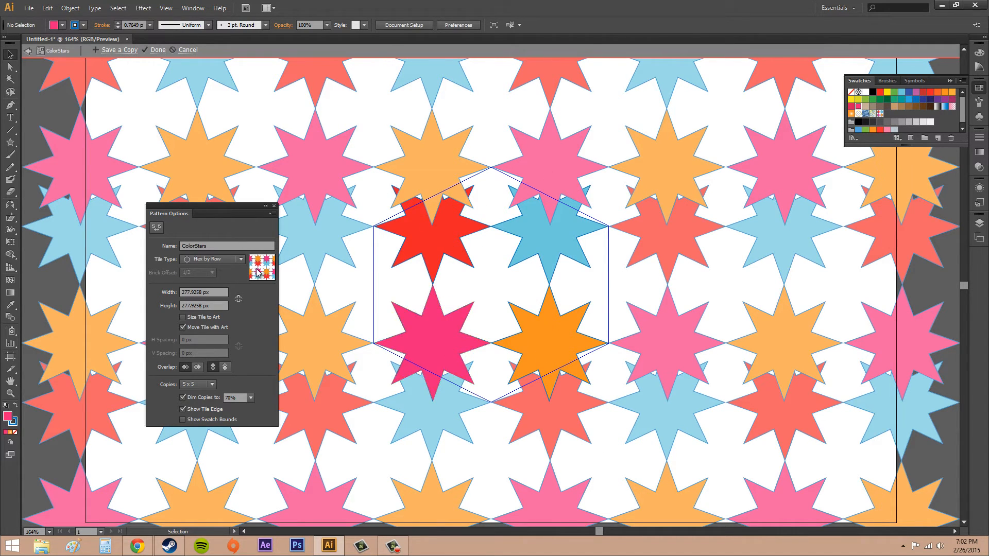
Switch the tile type back through Brick by Row to Grid and enable Size Tile to Art
click(200, 261)
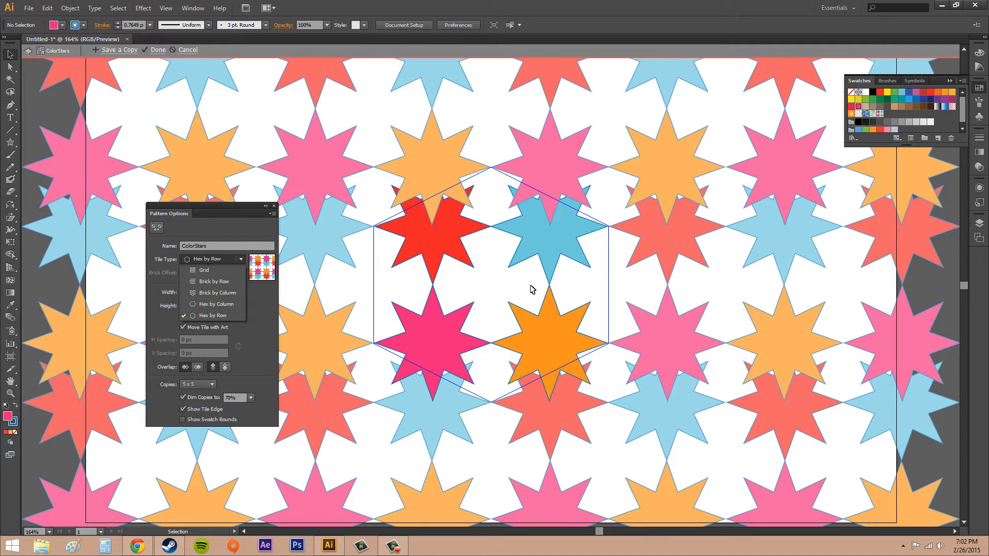
click(212, 281)
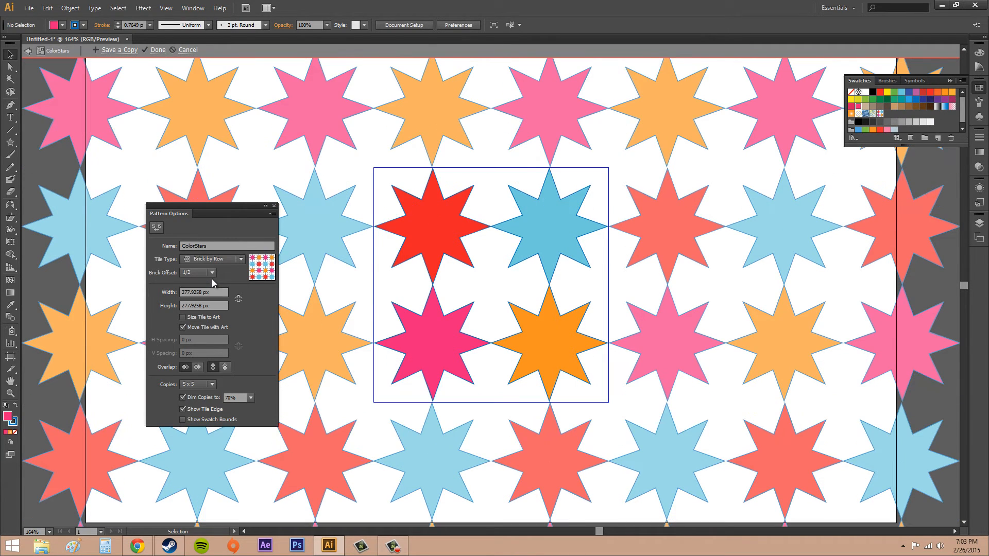
click(224, 261)
click(206, 267)
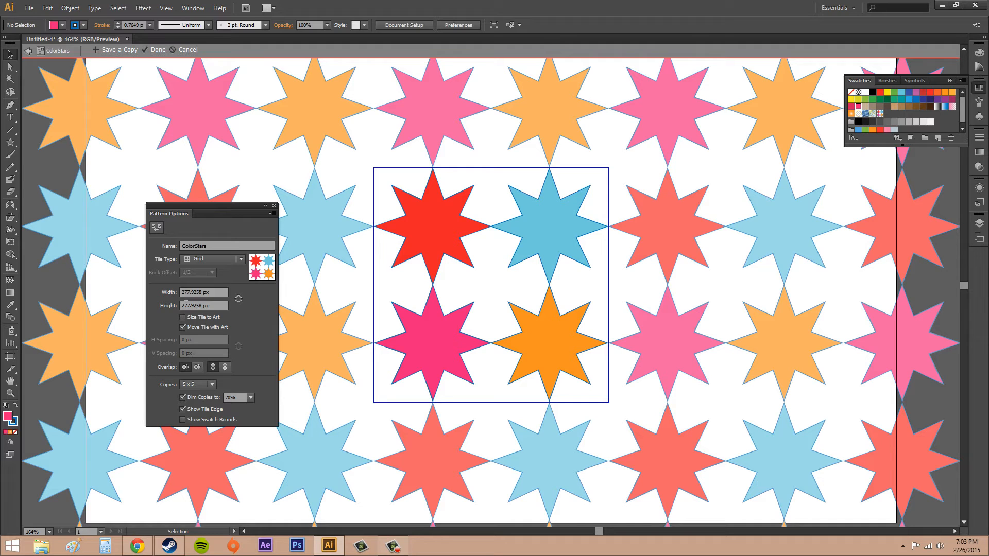
click(184, 318)
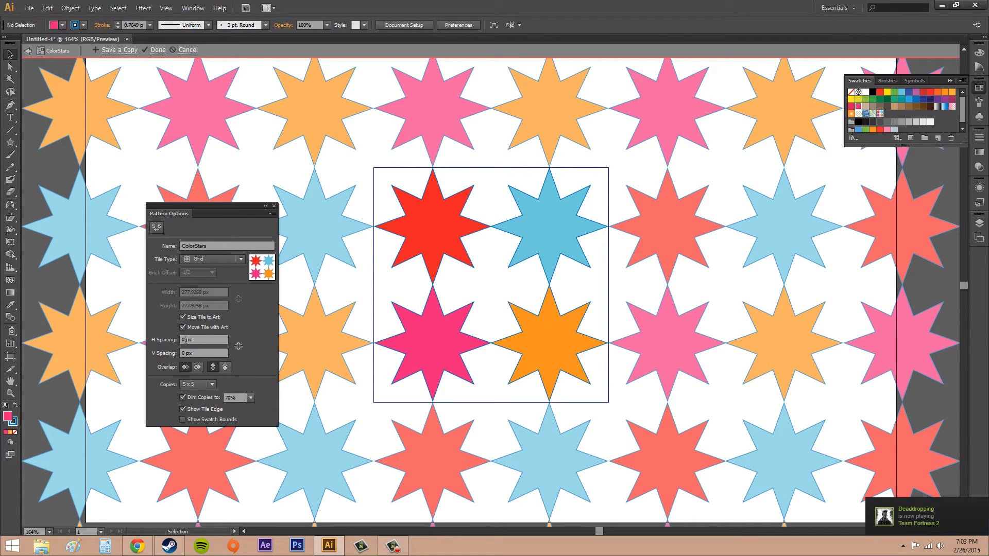
Try 2 px horizontal and vertical spacing, then reset both spacings to 0 px
double_click(183, 339)
text(2)
key(Return)
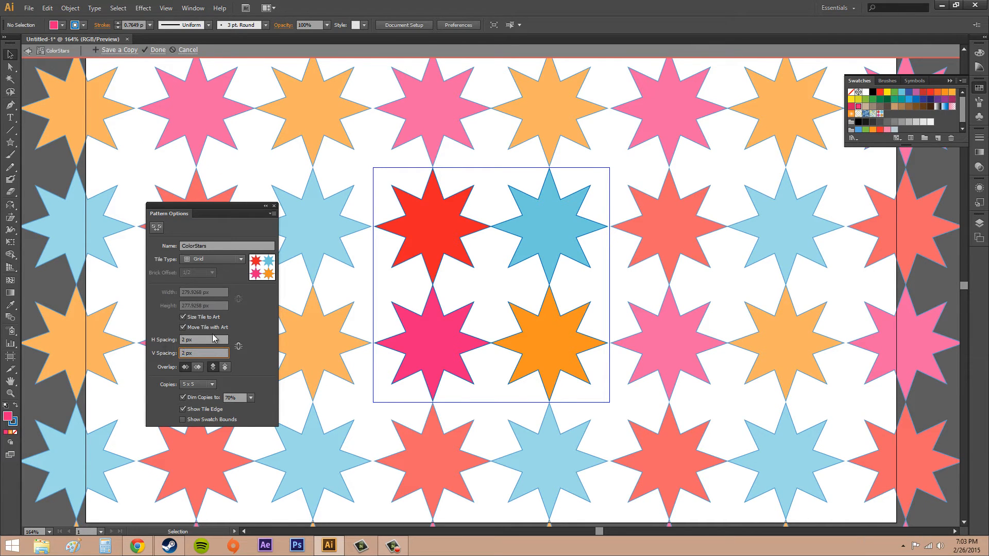
key(Return)
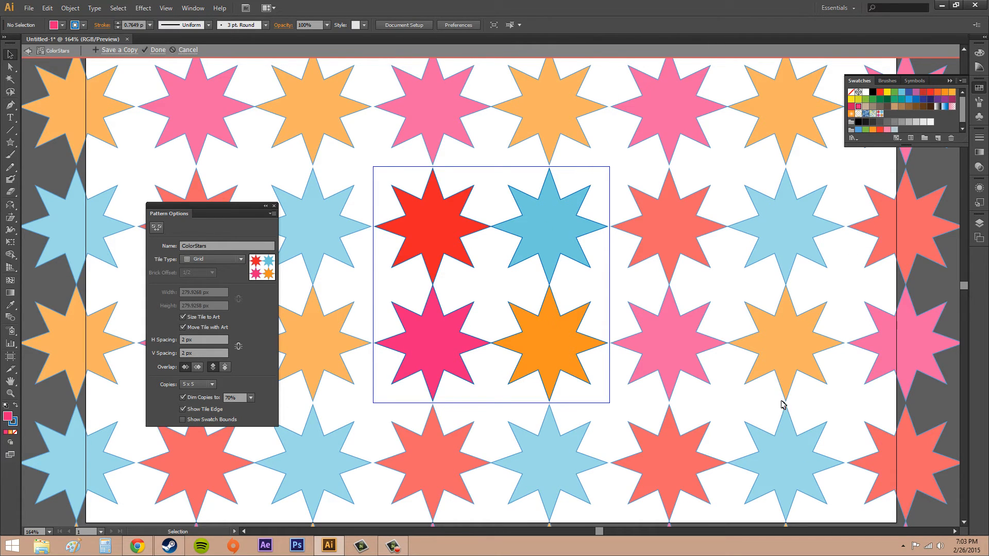
click(218, 340)
text(0)
key(Tab)
text(0)
click(261, 363)
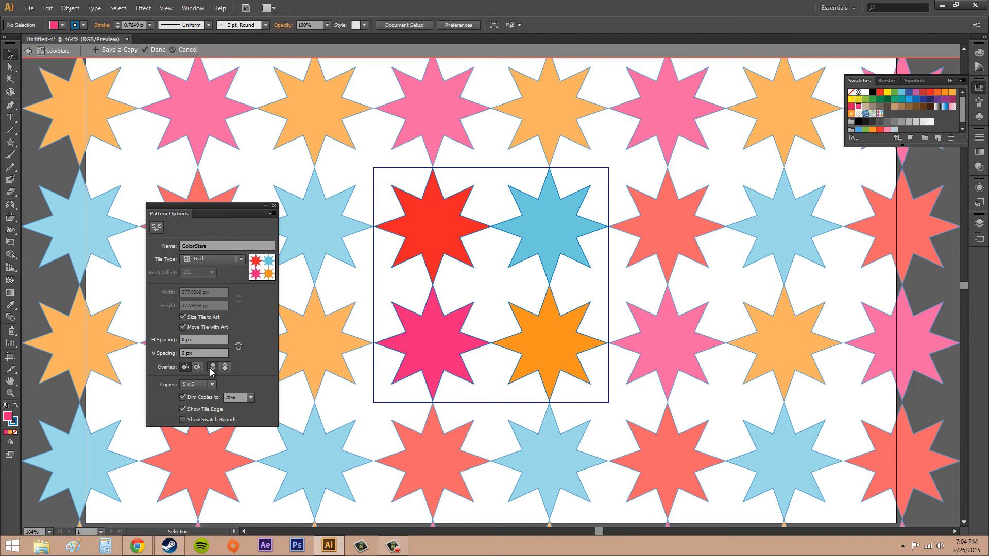
Try the Hex by Column tile type with each overlap option, then return to Grid
click(194, 256)
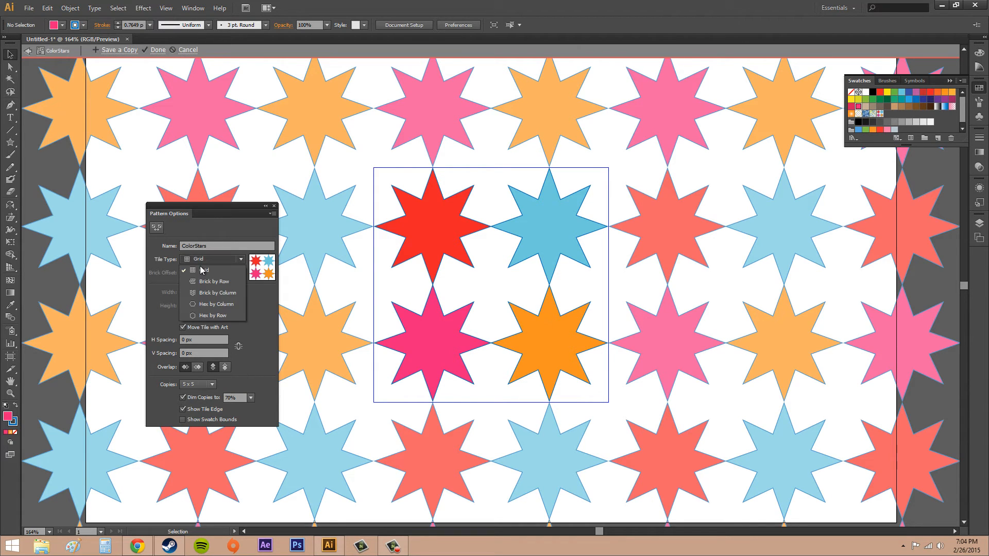
click(217, 306)
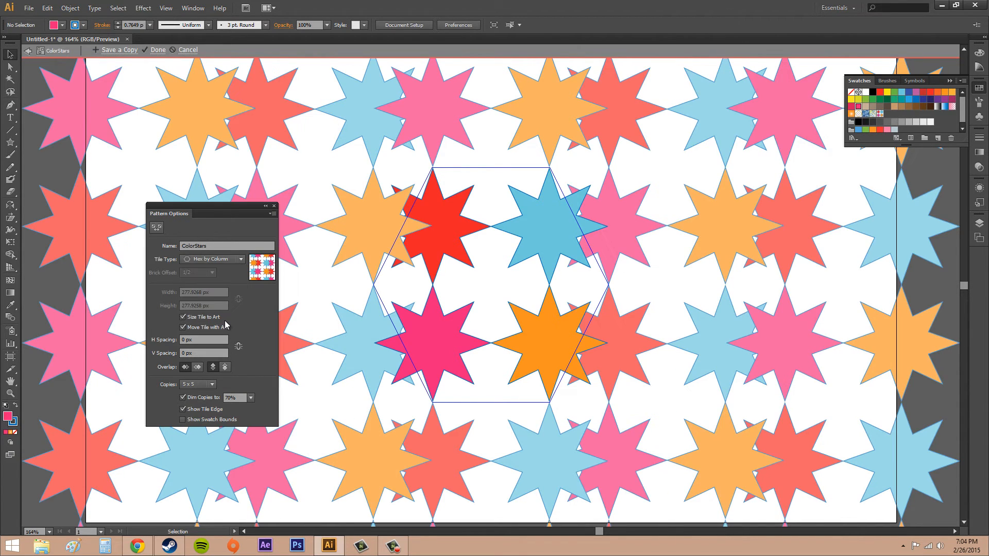
click(225, 369)
click(213, 367)
click(198, 367)
click(186, 367)
click(223, 260)
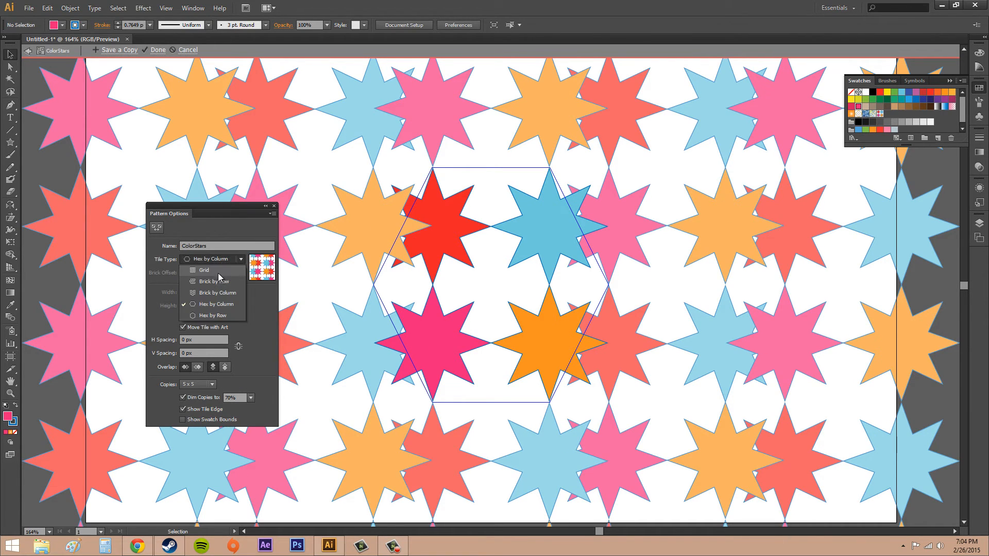
click(217, 272)
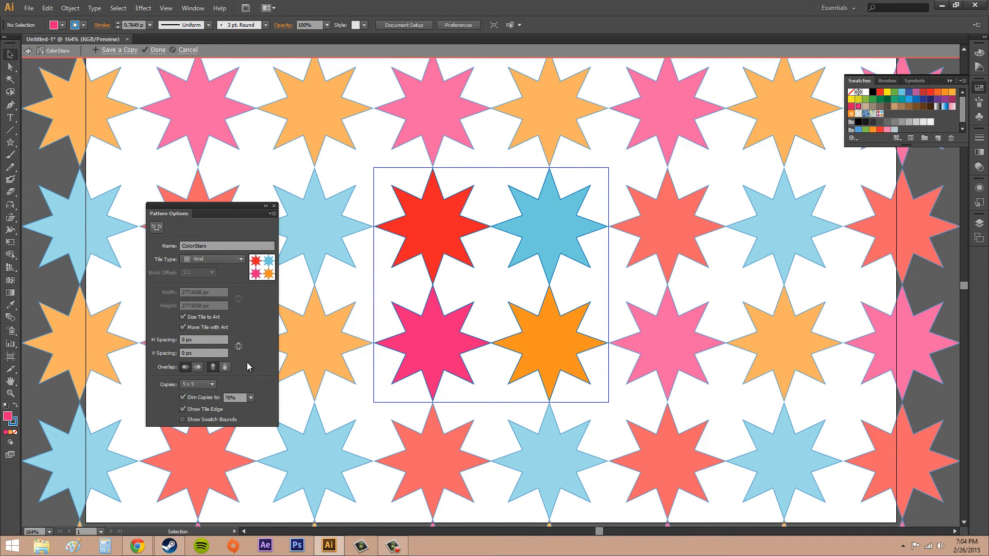
Try 1 x 1 and 3 x 3 copies, then return the copies setting to 5 x 5
click(213, 386)
click(196, 243)
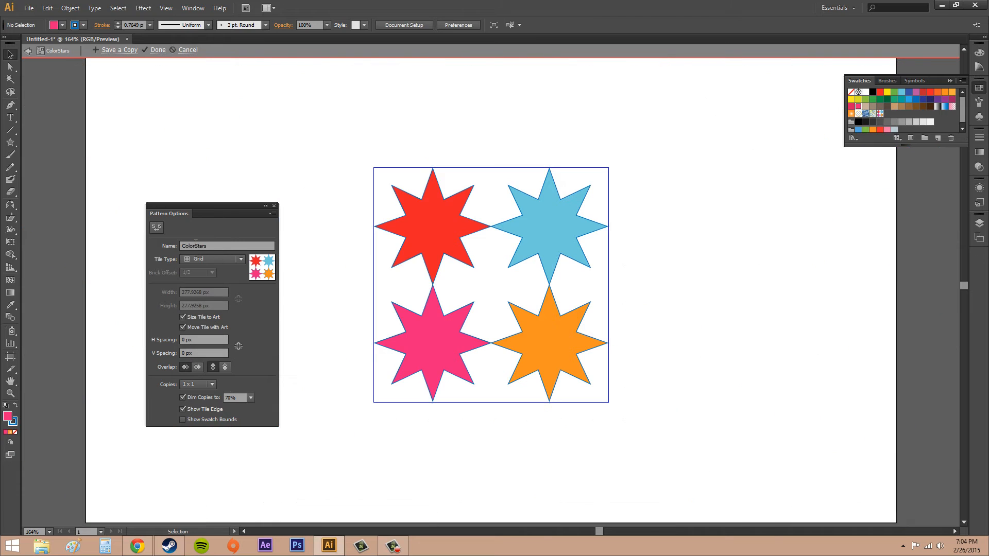
click(209, 385)
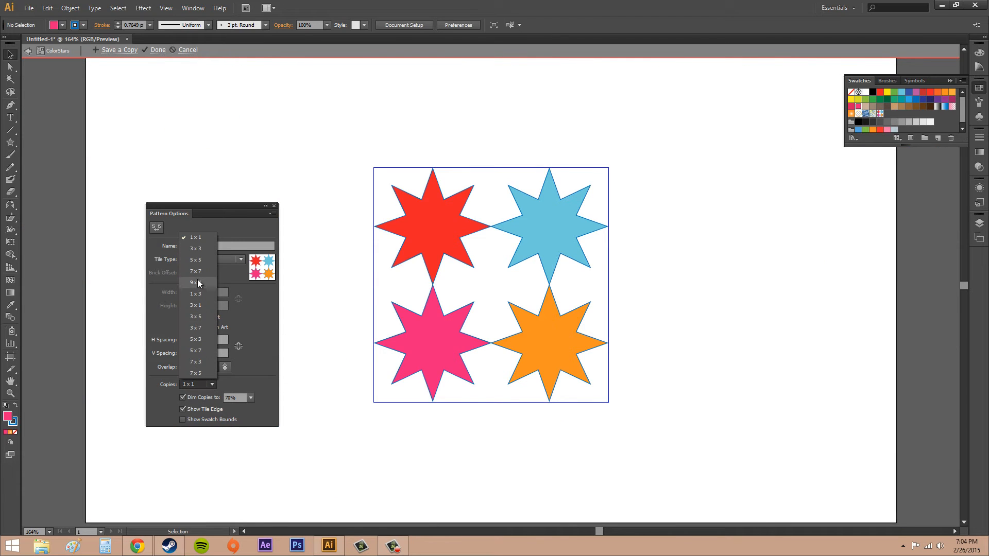
click(196, 257)
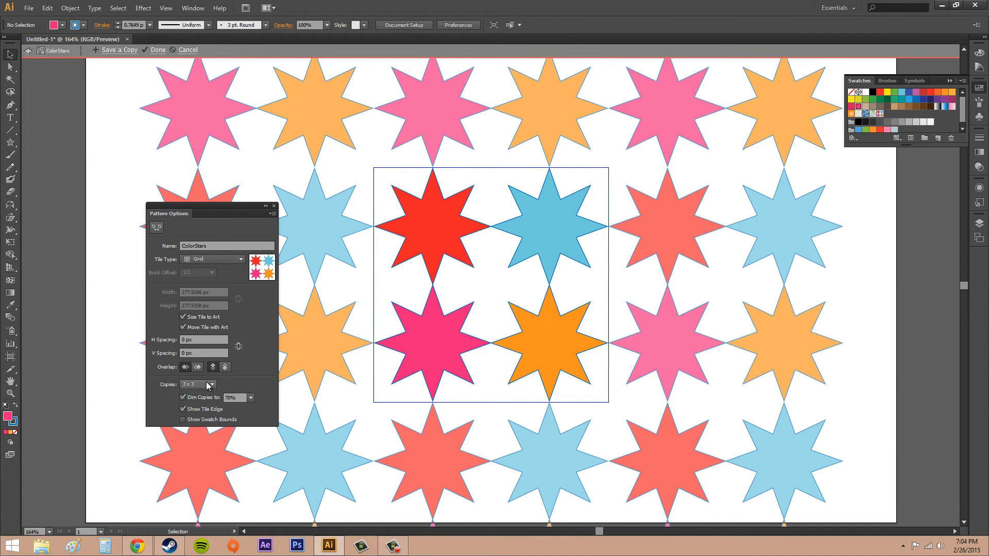
click(206, 383)
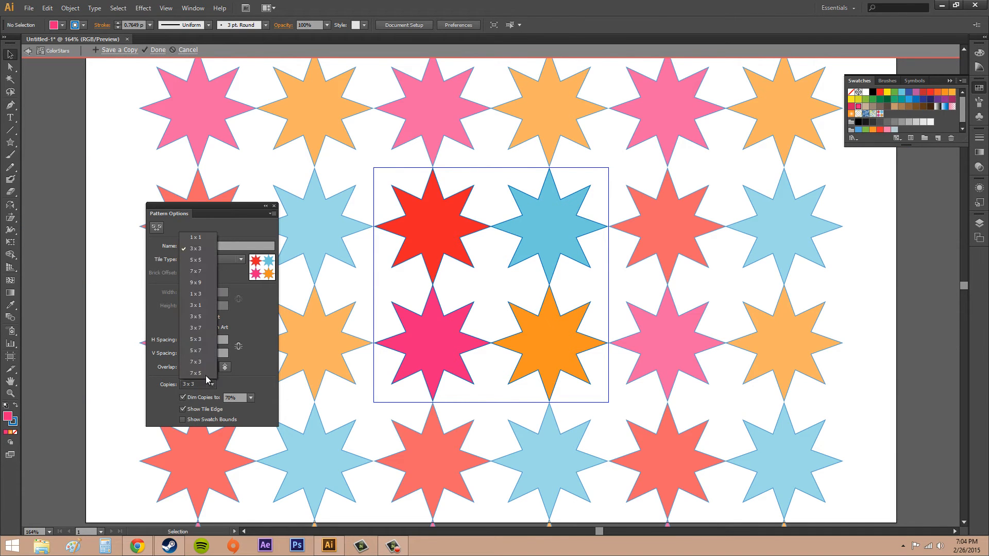
click(201, 261)
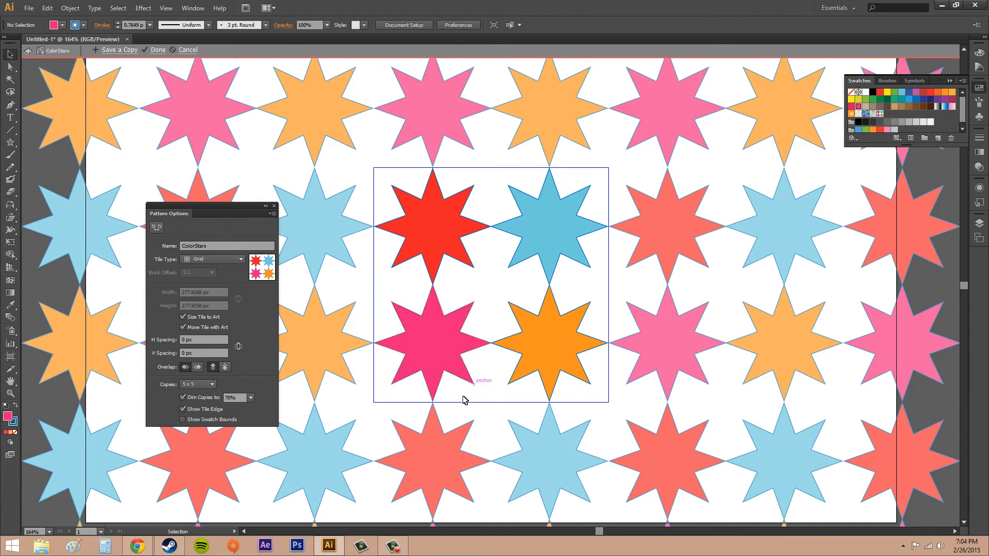
Try dimming copies to 100%, then set it back to 70%
click(251, 397)
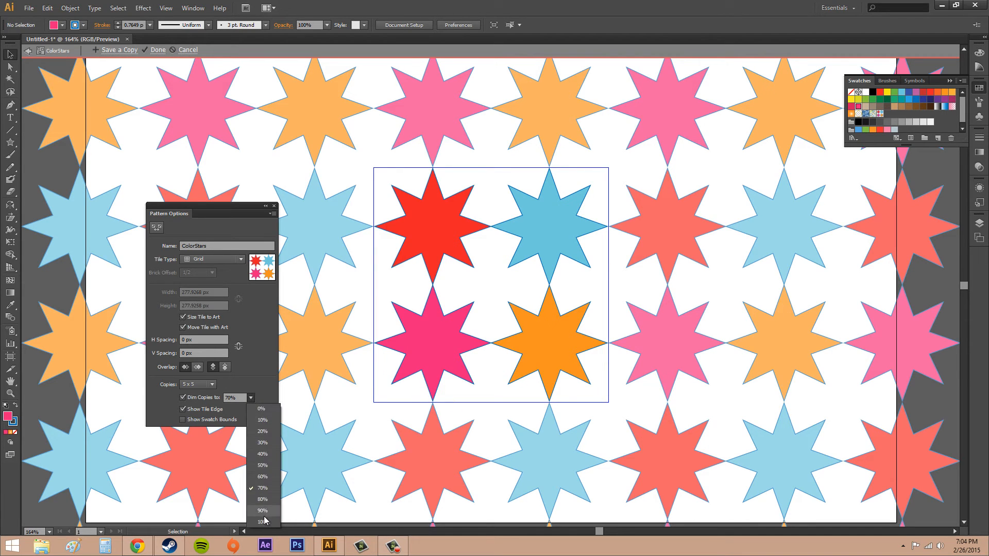
click(264, 519)
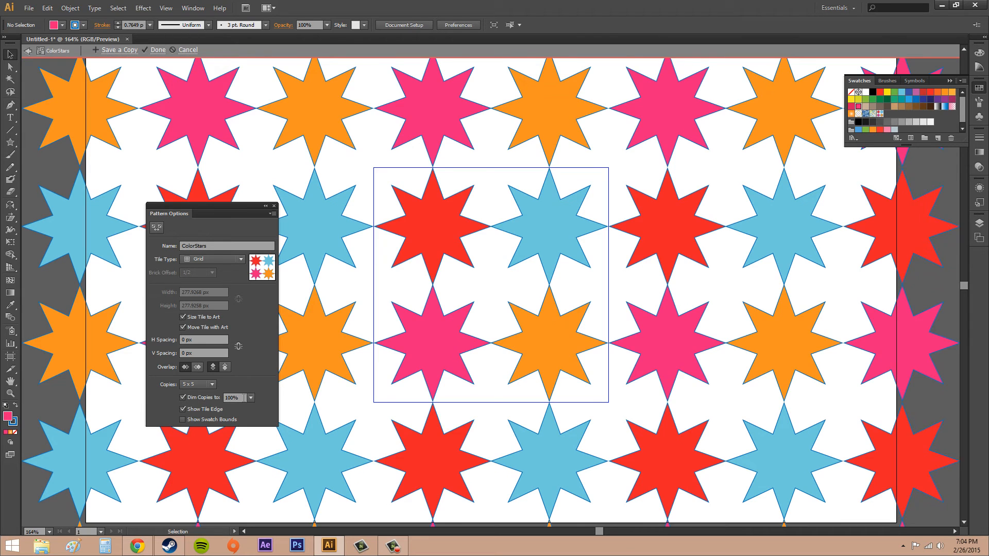
click(251, 398)
click(263, 488)
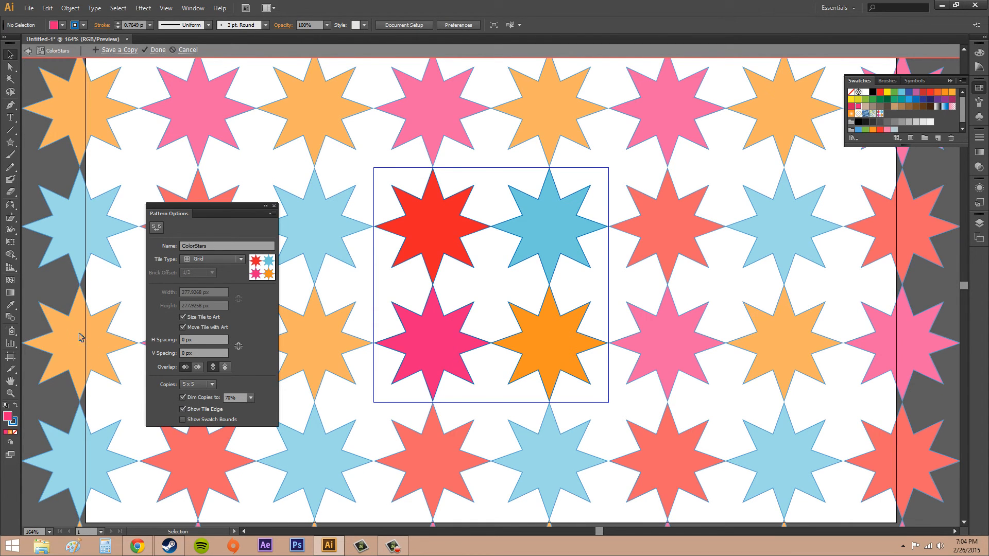
Toggle Show Tile Edge and Show Swatch Bounds off and on again
click(183, 410)
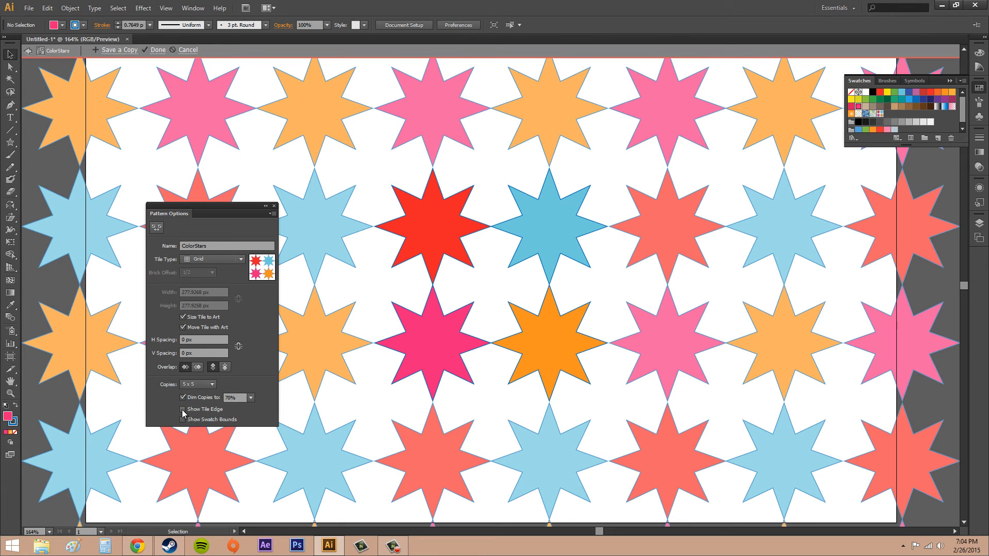
click(183, 410)
click(183, 410)
click(183, 410)
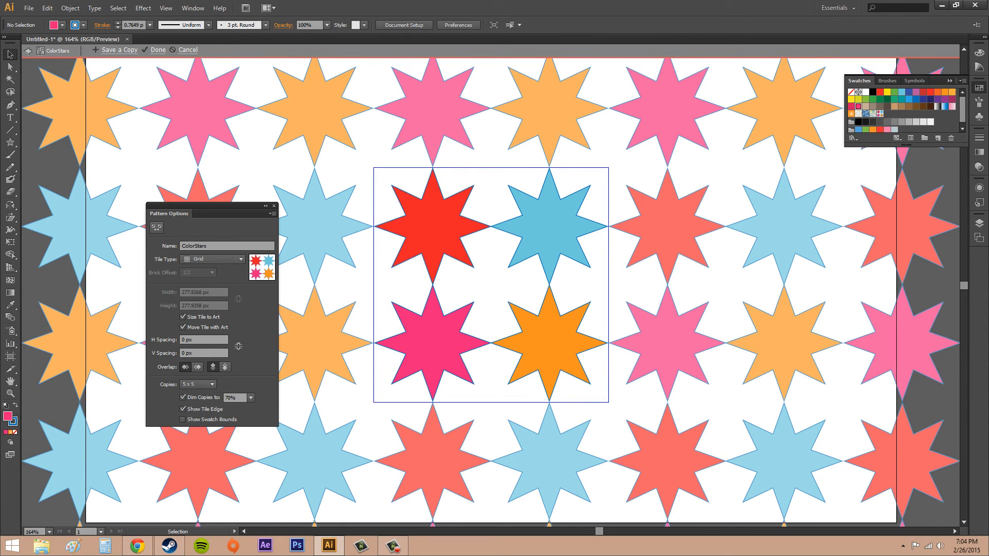
click(183, 420)
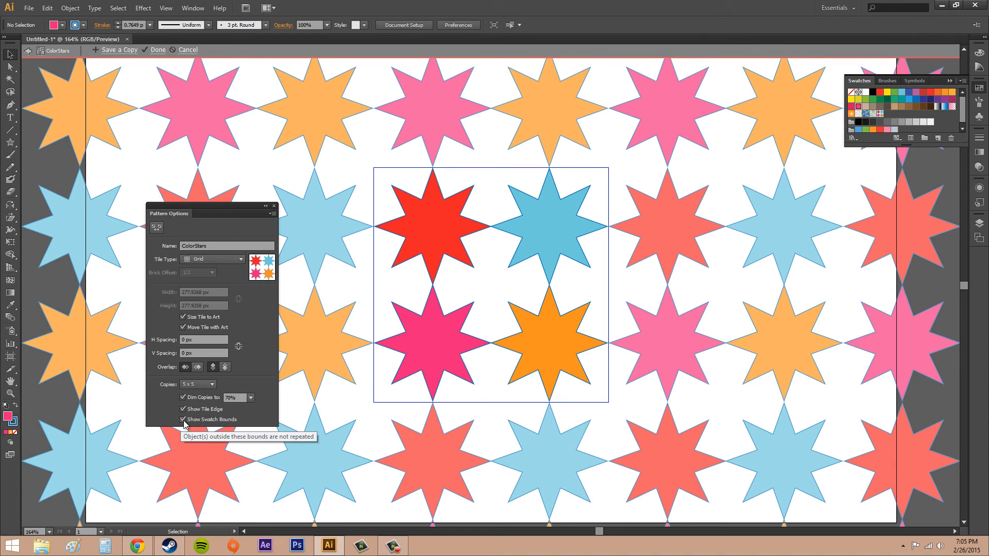
click(182, 421)
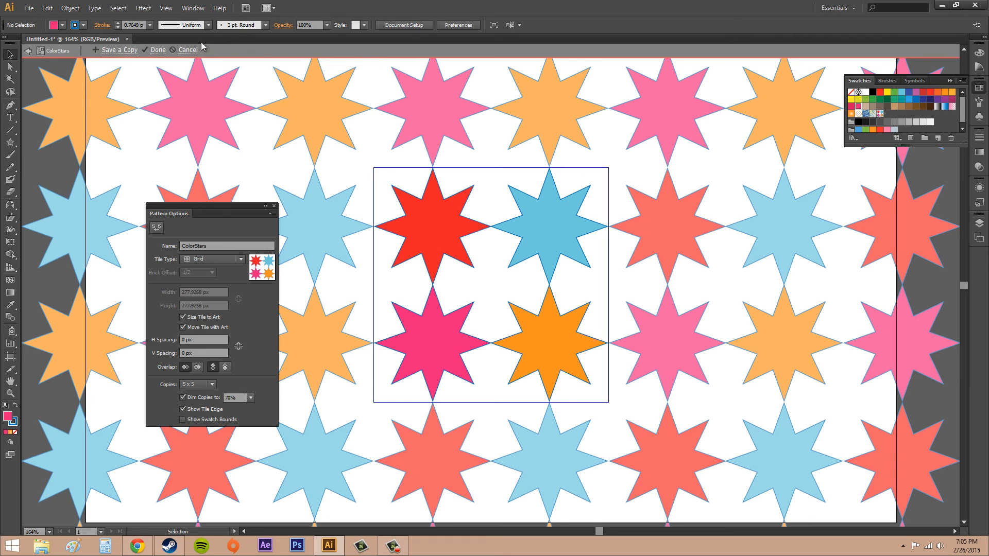
Finish pattern editing and choose the ColorStars swatch as the fill
click(158, 50)
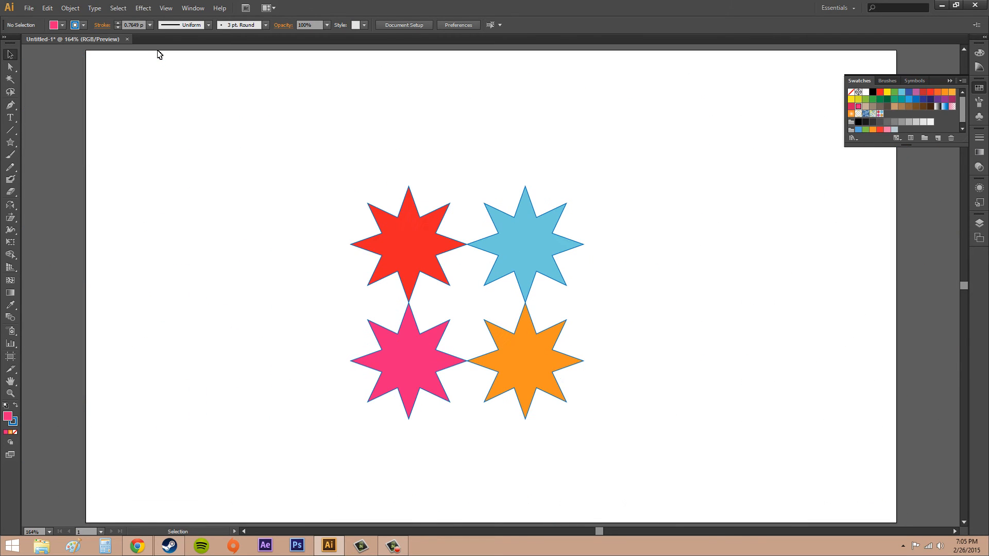
click(880, 113)
Select the four original stars and delete them
click(10, 67)
key(v)
drag(301, 151, 651, 443)
key(Delete)
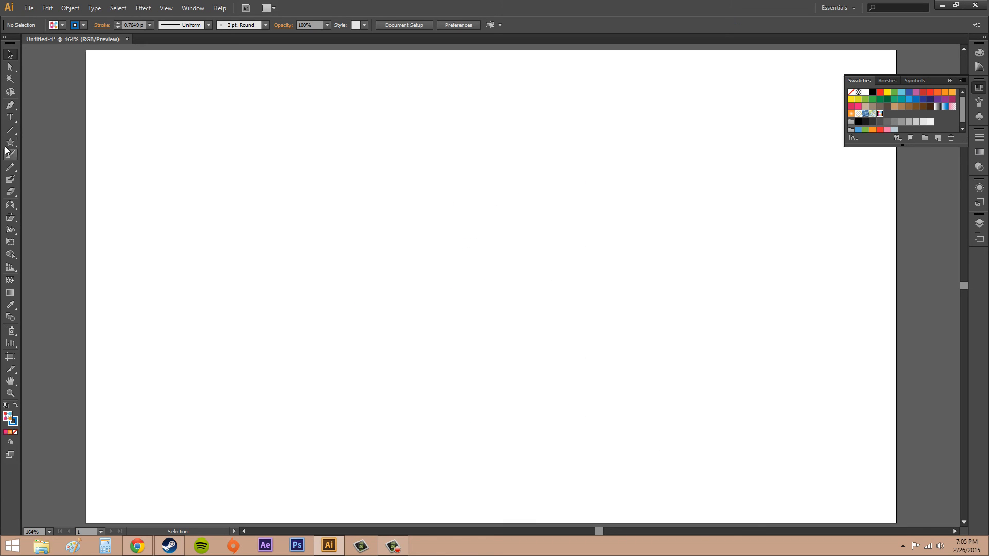
Draw a rectangle about 786 by 437 px filled with the ColorStars pattern, then close the Swatches panel
drag(10, 143, 54, 145)
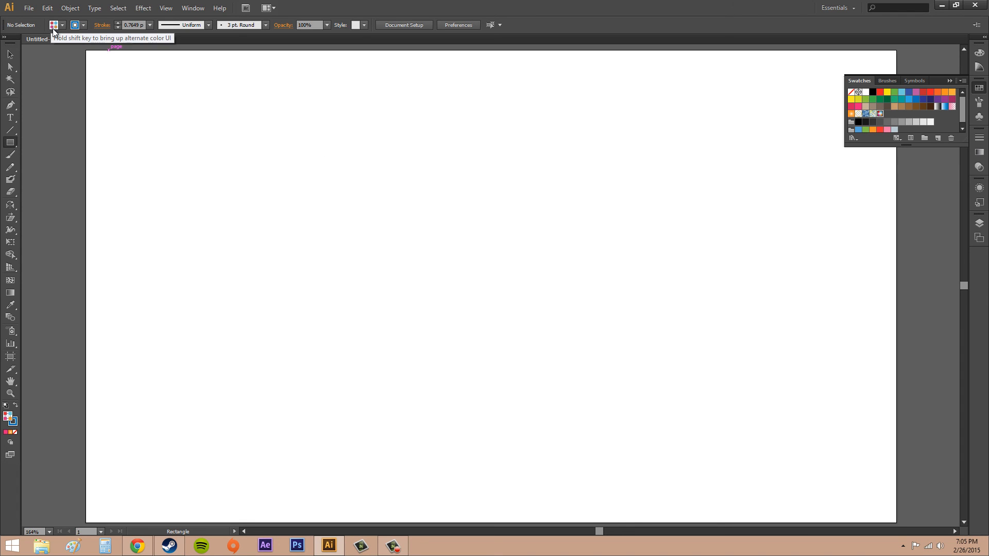
click(83, 24)
click(29, 42)
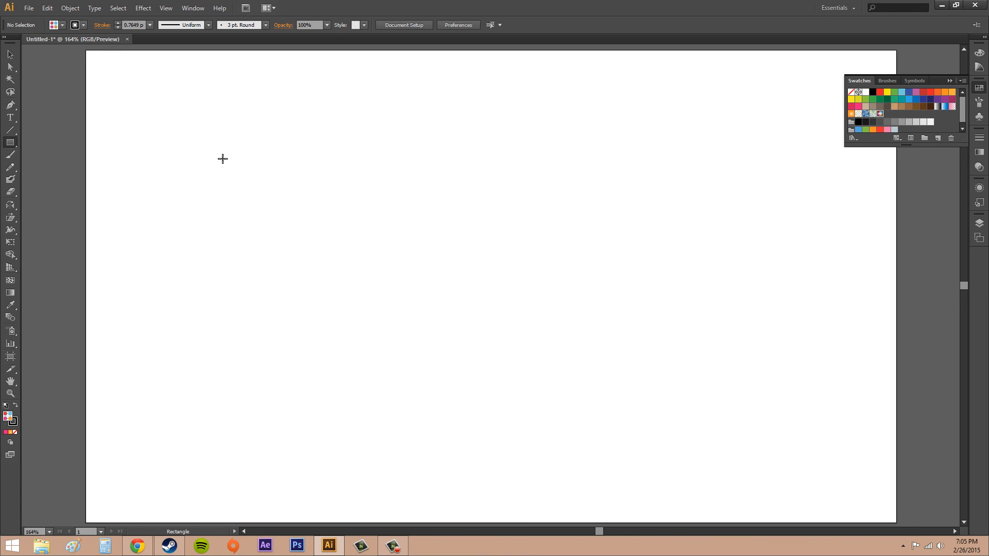
drag(146, 95, 811, 465)
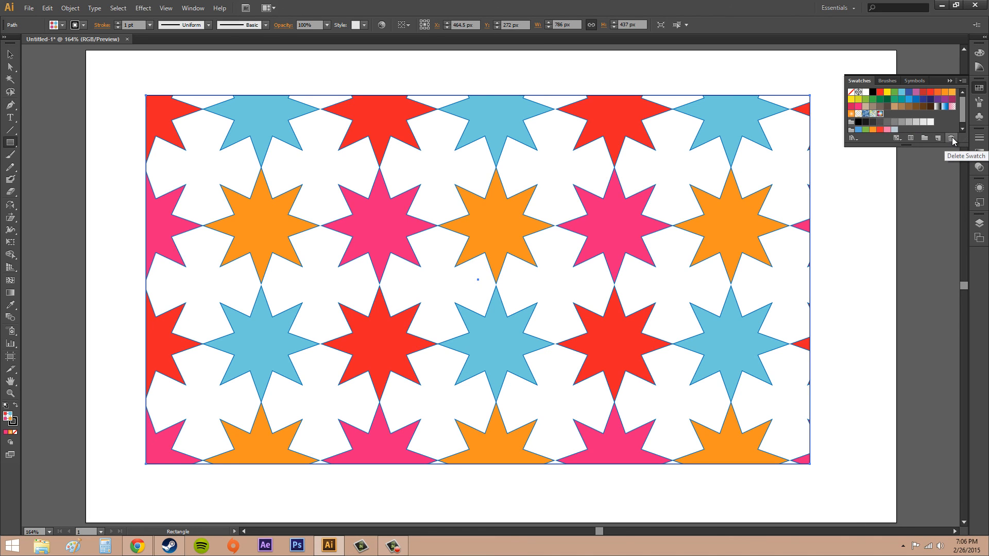
click(950, 83)
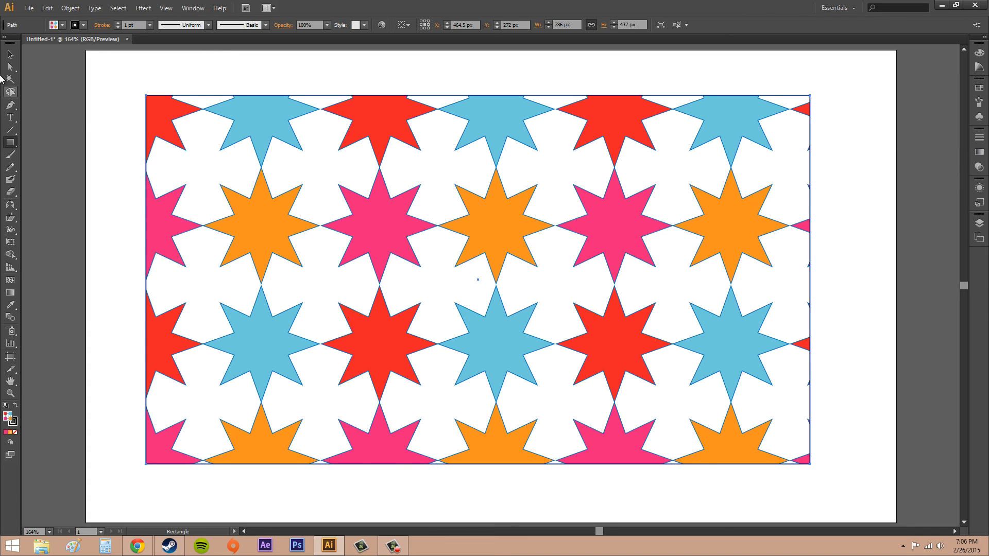